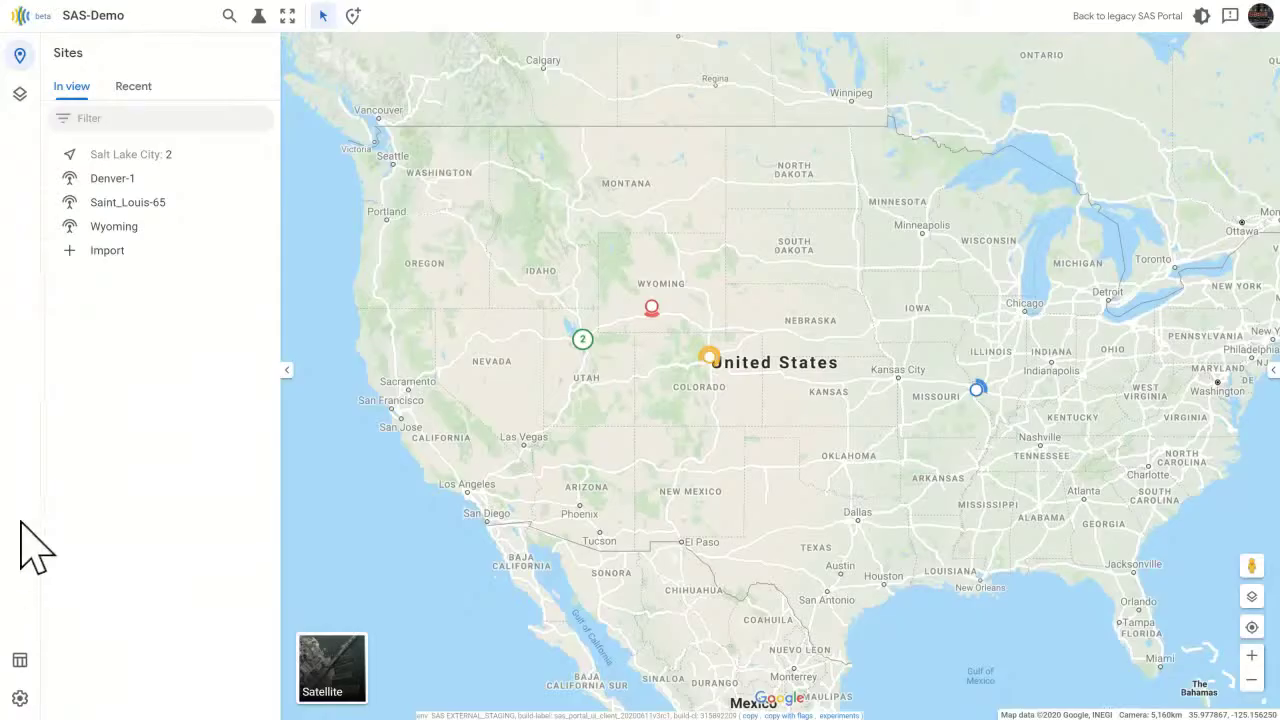
click(101, 209)
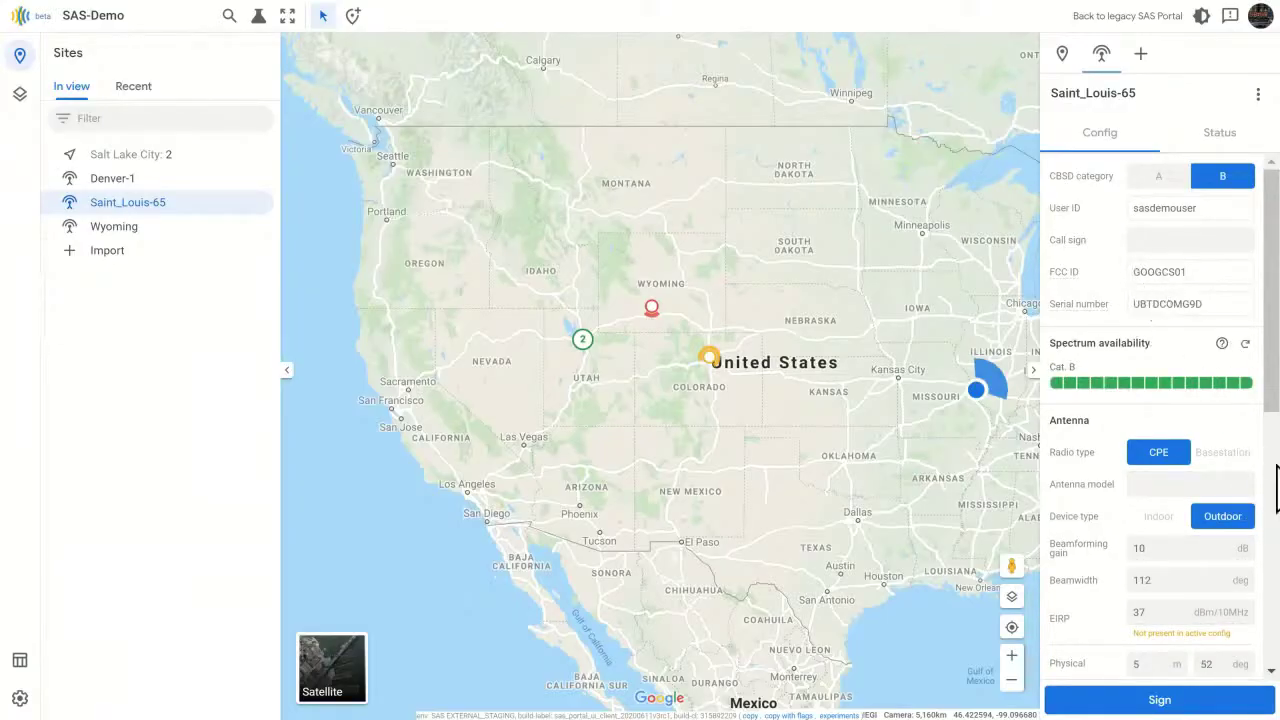
scroll(1274, 488, down, 4)
scroll(1274, 488, up, 4)
drag(894, 366, 820, 352)
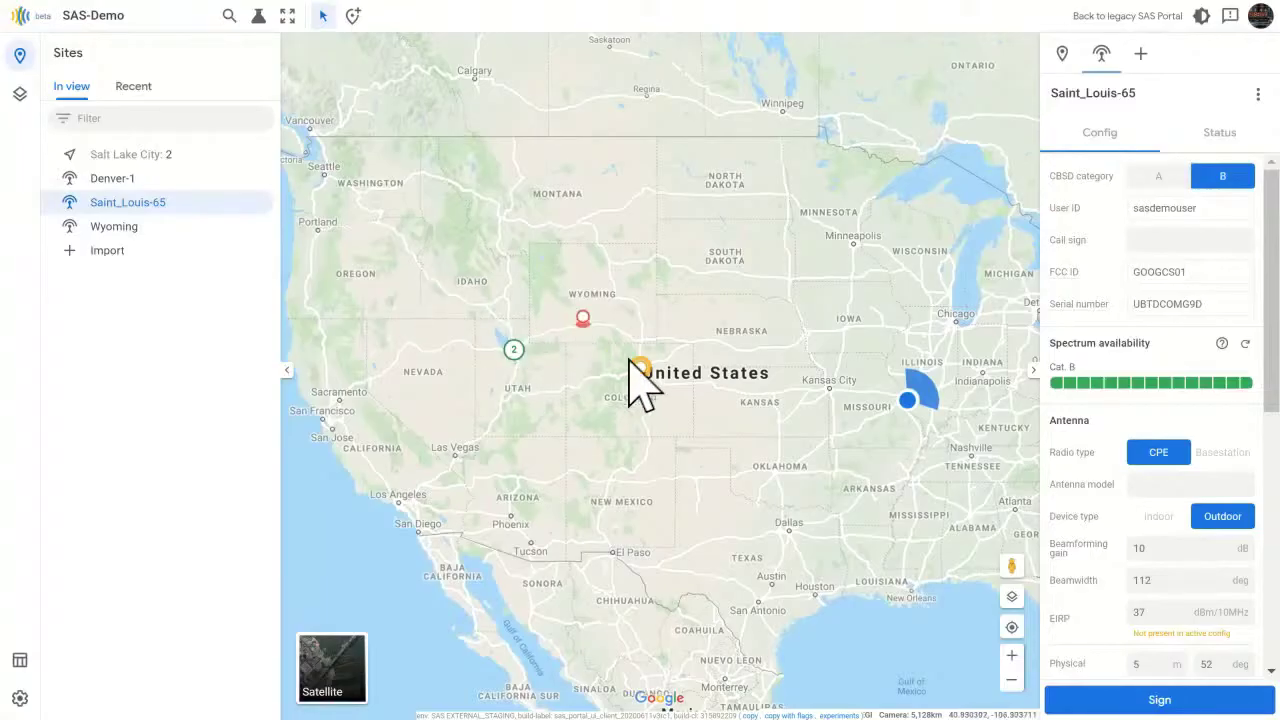
click(907, 403)
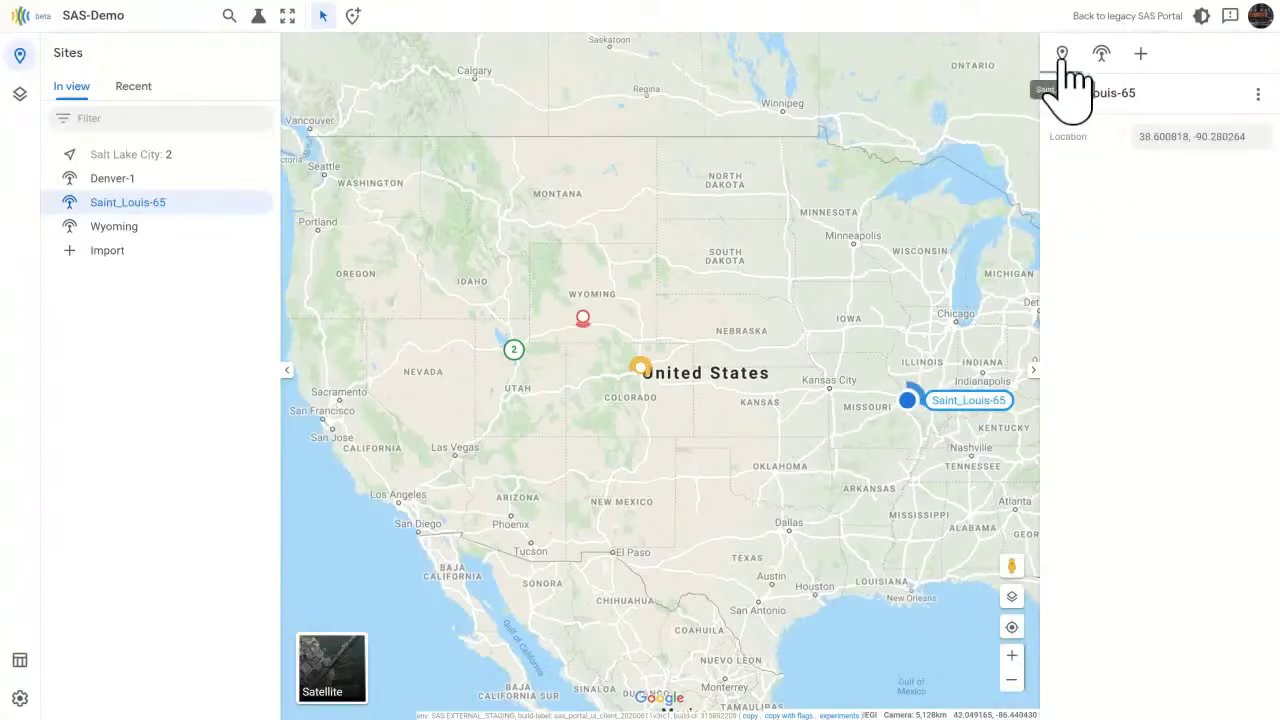
drag(1142, 96, 1052, 98)
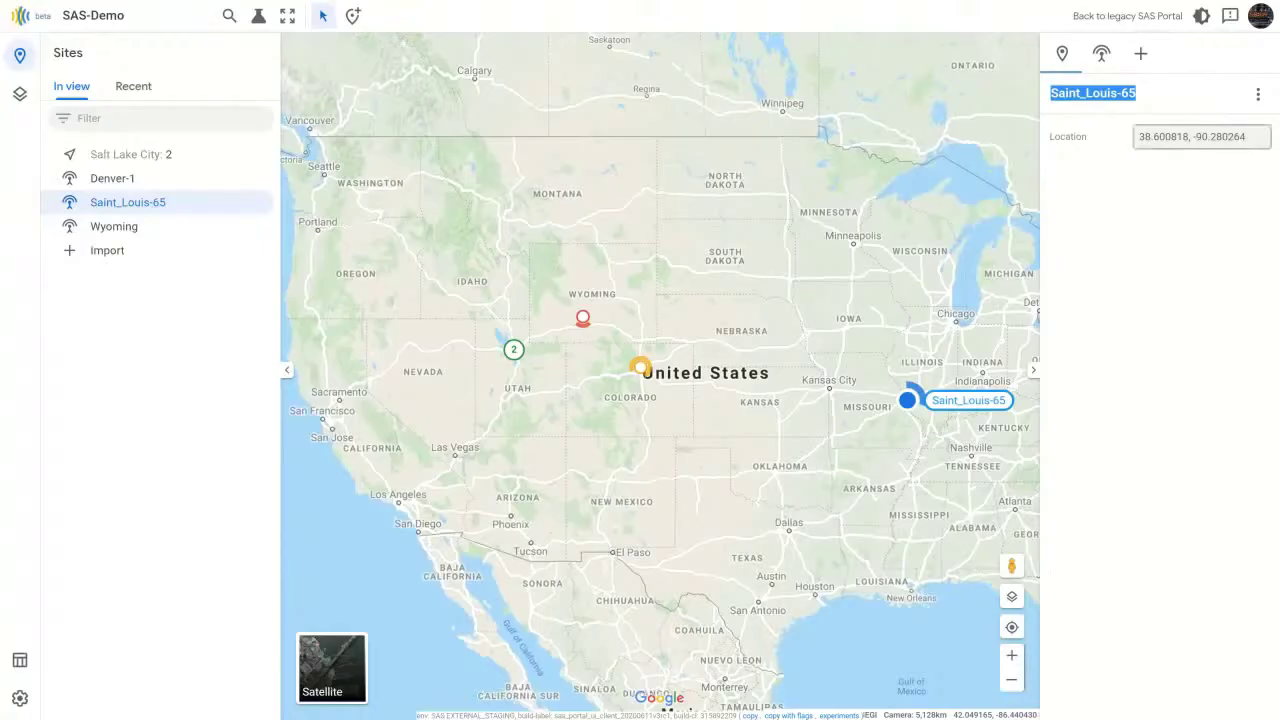
drag(1250, 137, 1138, 140)
click(1115, 232)
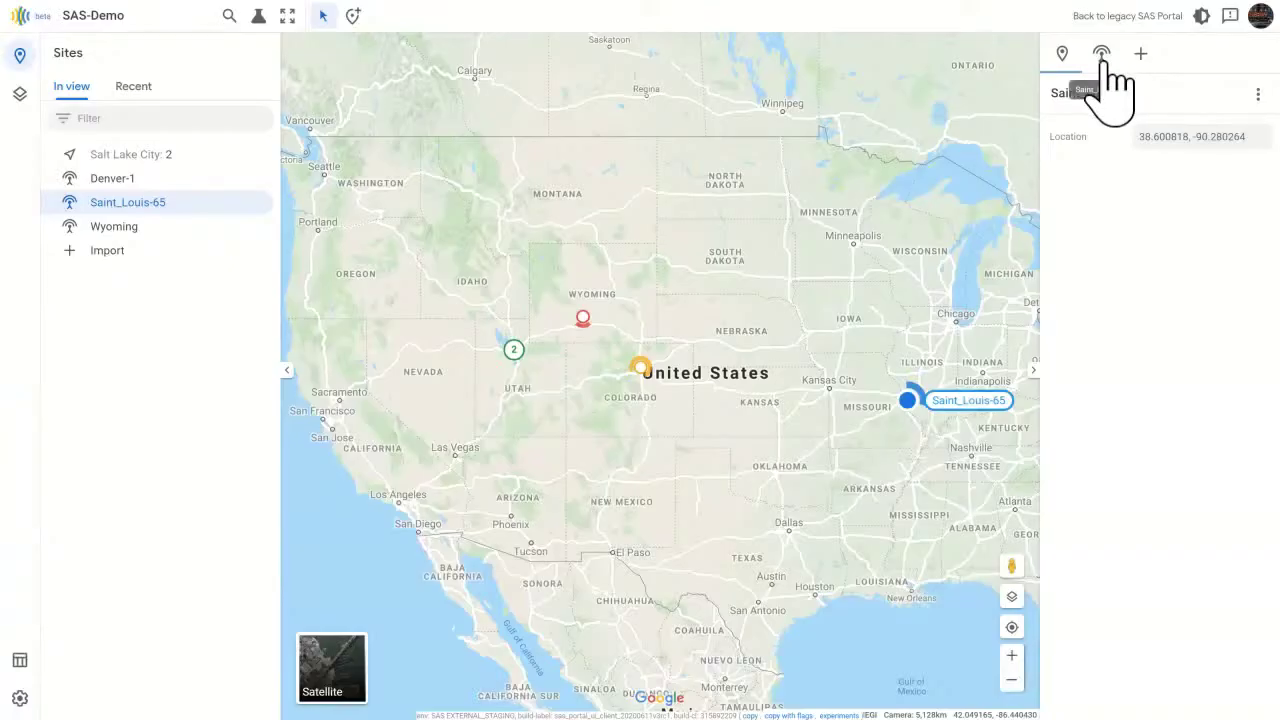
Reopen the Saint_Louis-65 device configuration and check its actions menu
click(1101, 55)
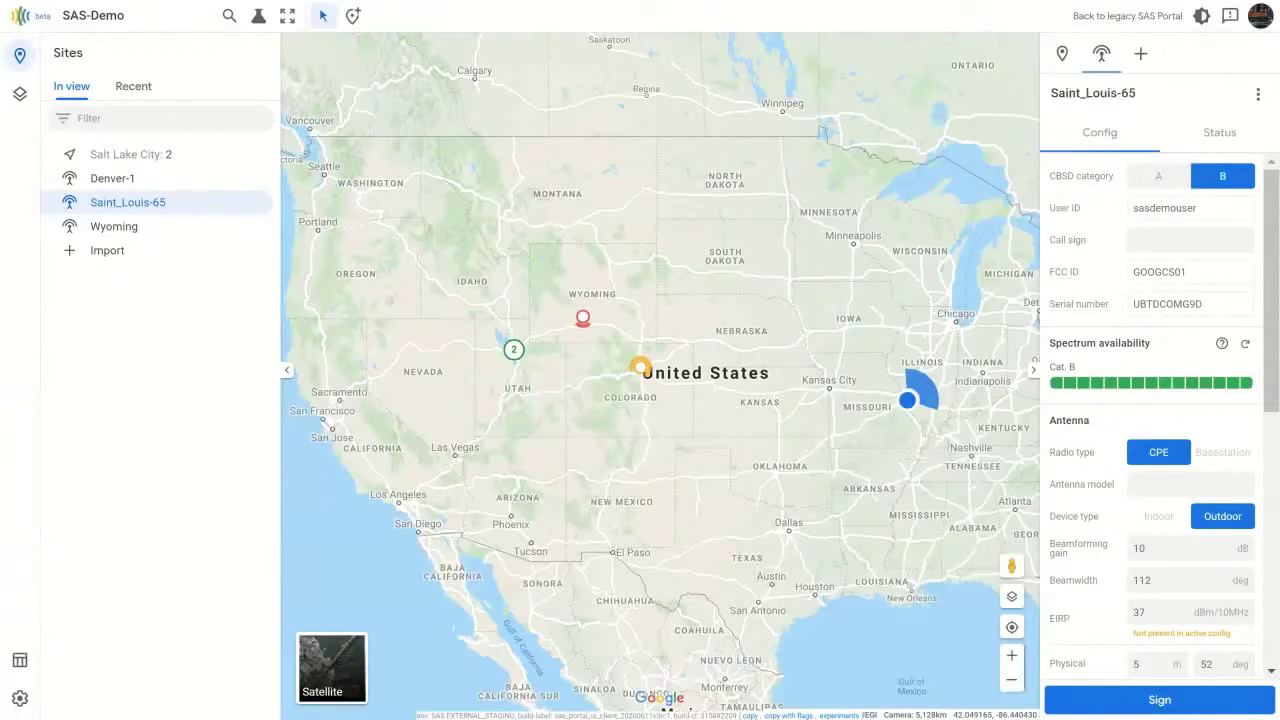
click(1258, 94)
click(657, 340)
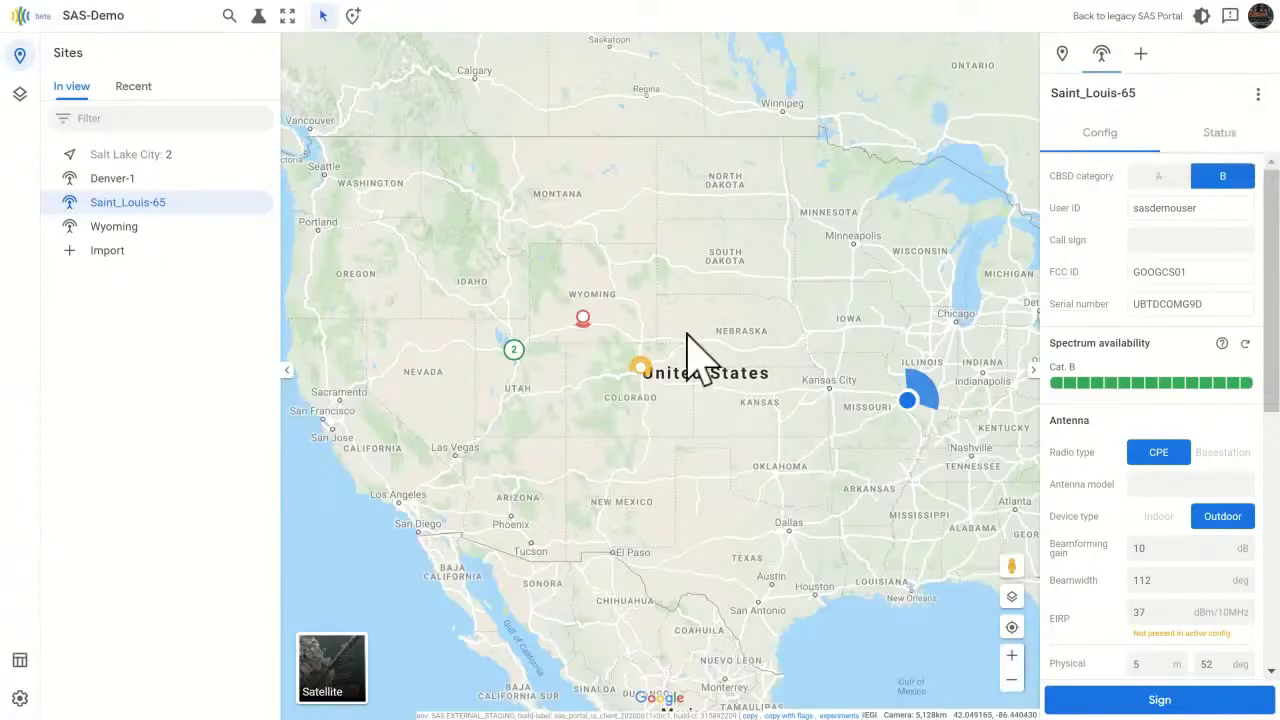
Zoom into the Salt Lake City sites and open the Salt_Lake-7 device configuration
click(511, 347)
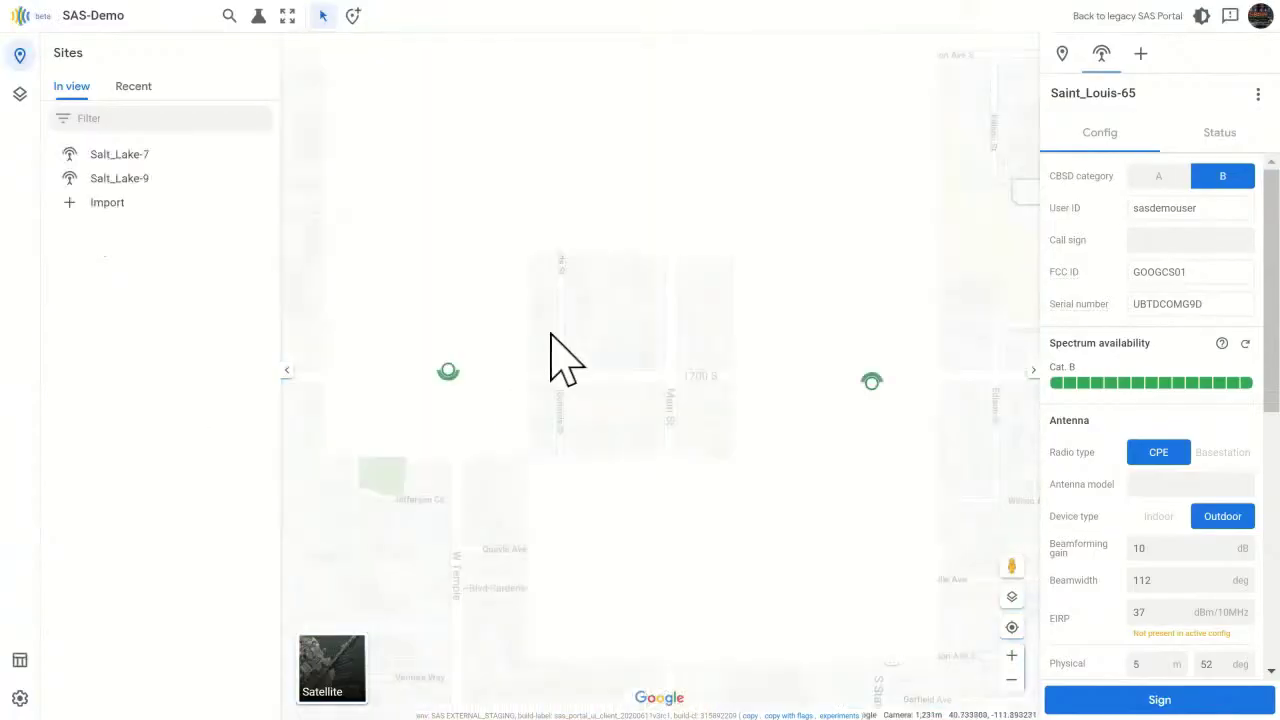
click(871, 383)
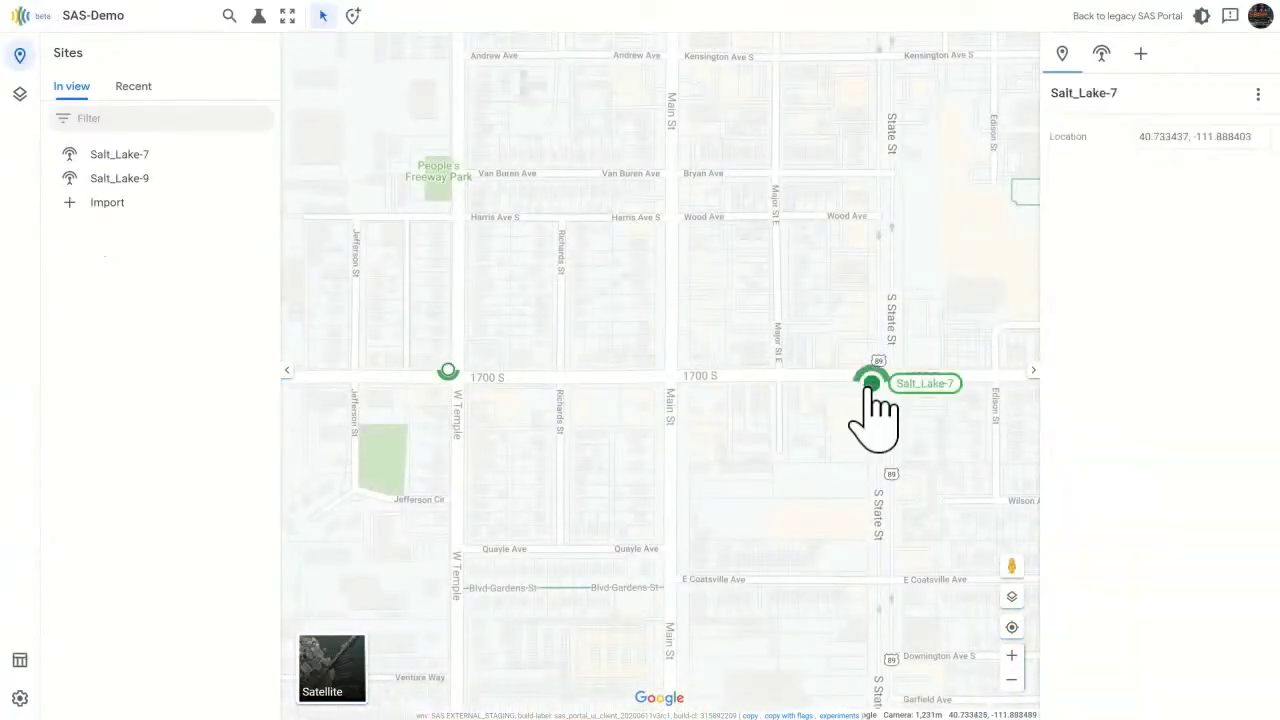
click(1105, 62)
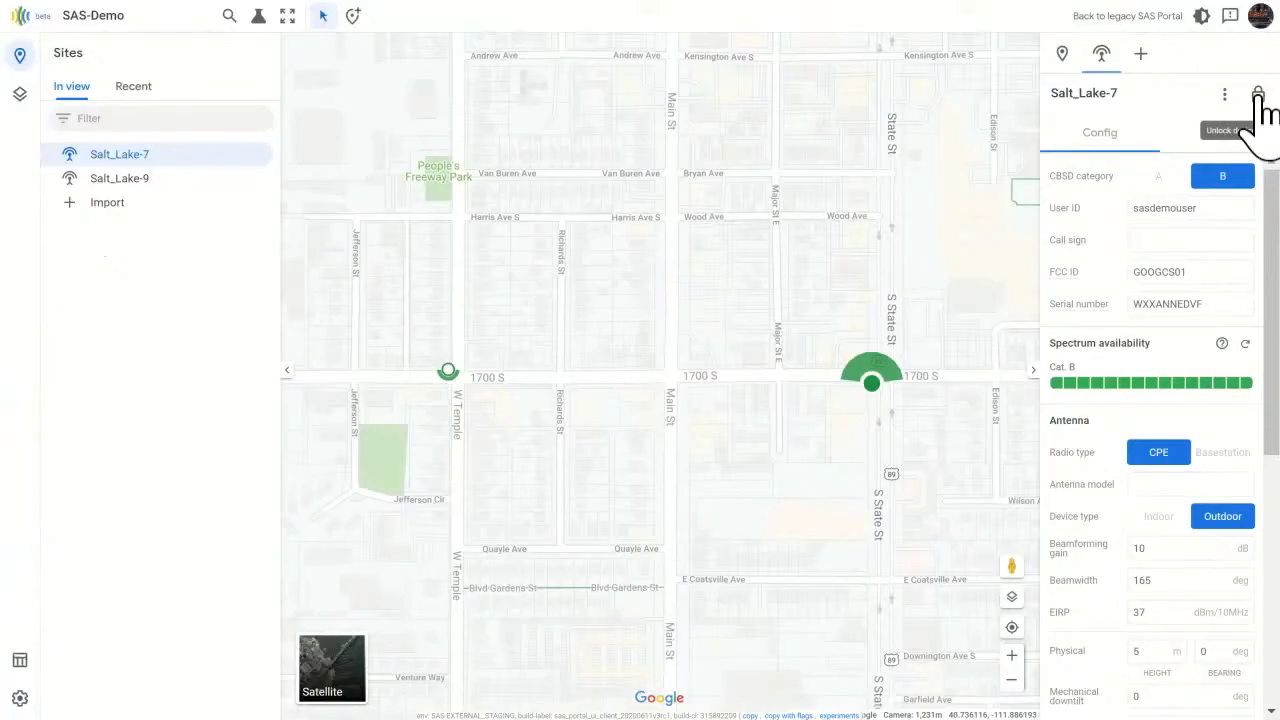
Toggle Salt_Lake-7's lock, review its actions menu, and select its serial number
click(1258, 96)
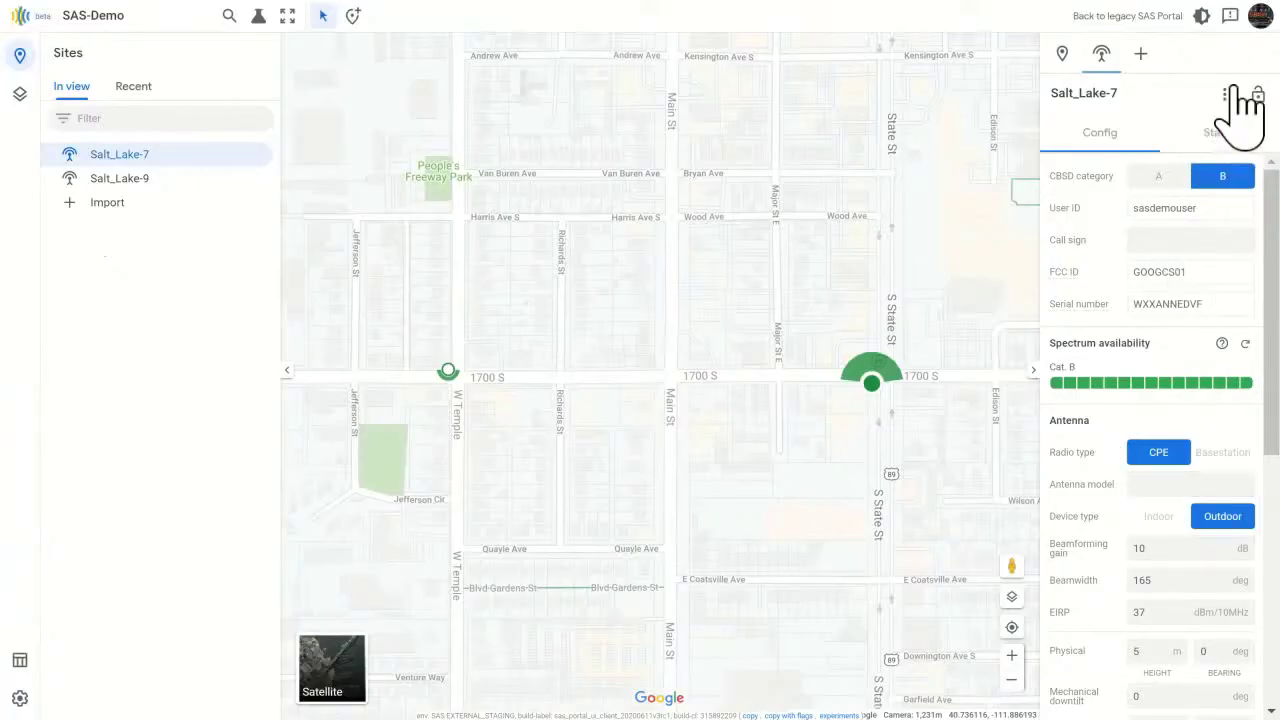
click(1225, 94)
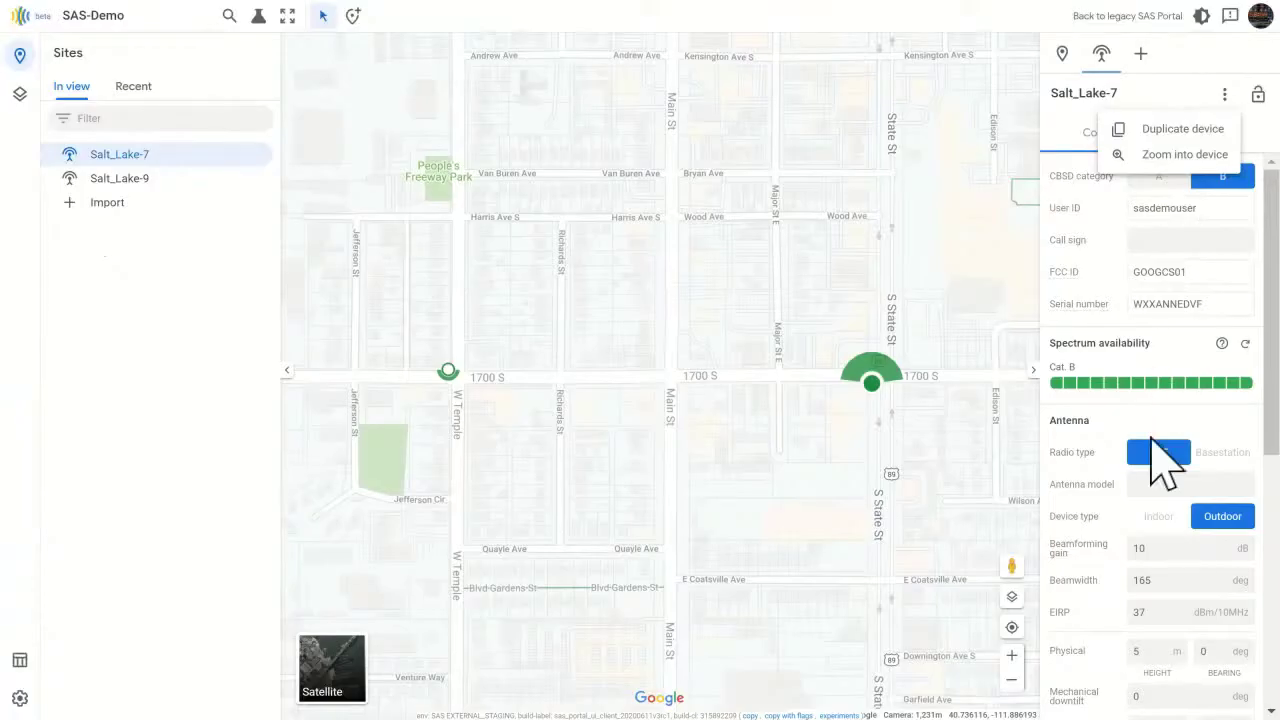
click(1102, 248)
drag(1205, 305, 1138, 306)
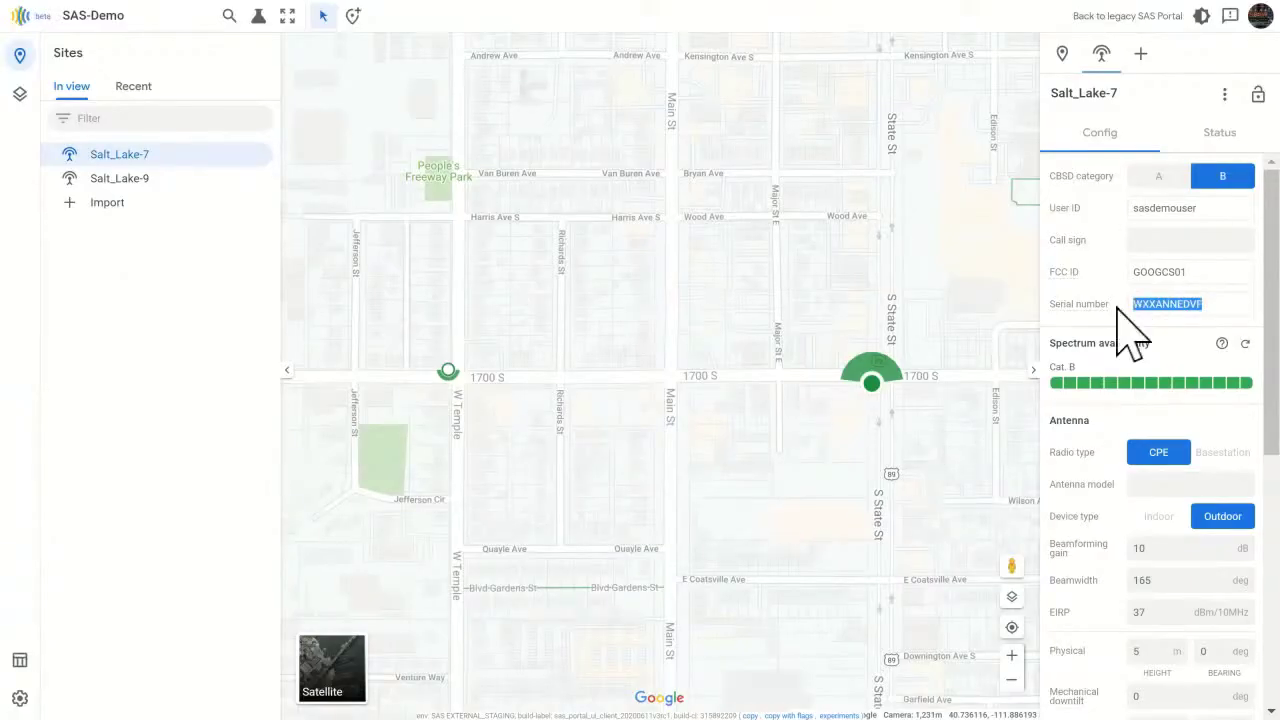
Zoom out and pan the map east to select the Wyoming site
scroll(723, 263, down, 2)
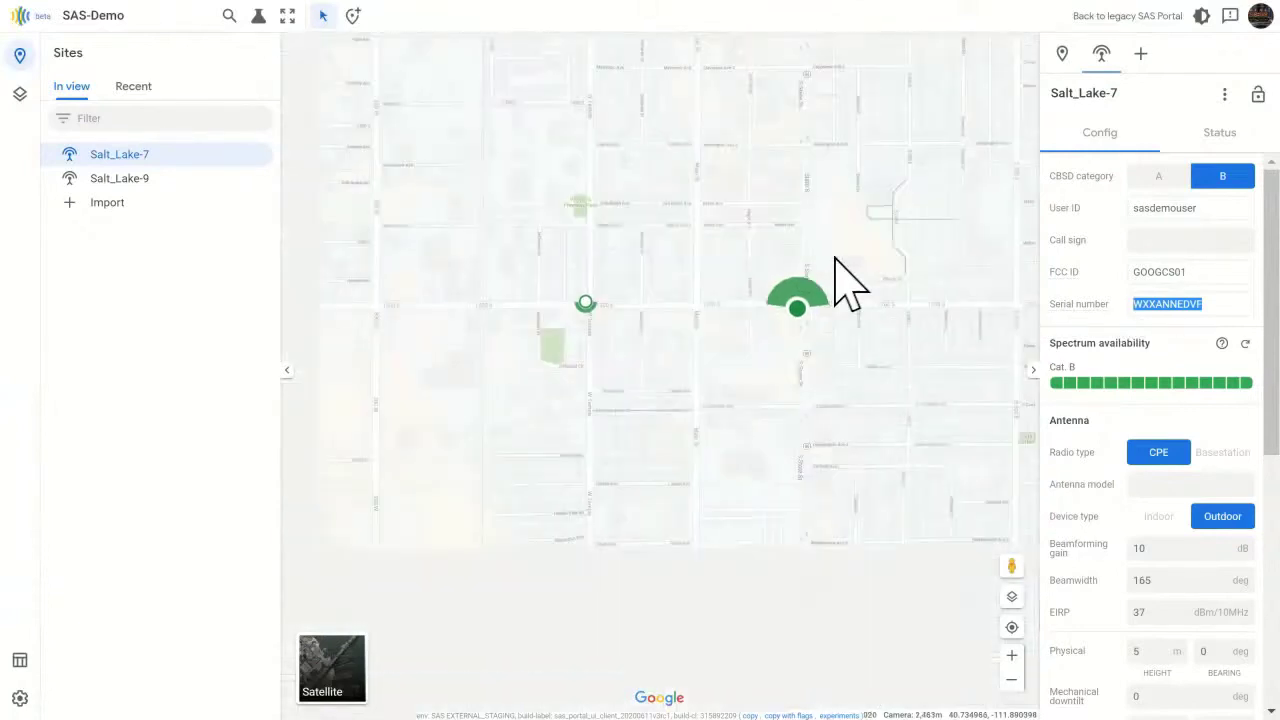
drag(886, 263, 563, 257)
scroll(569, 266, down, 3)
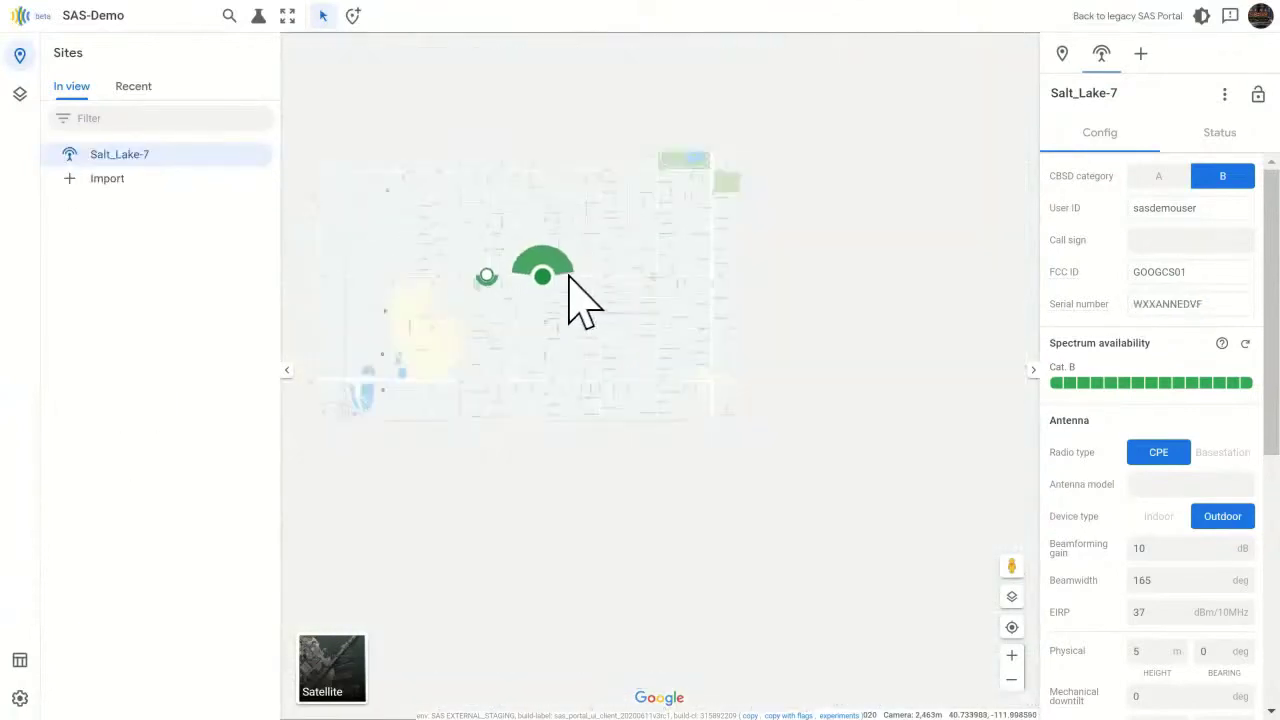
scroll(571, 286, down, 3)
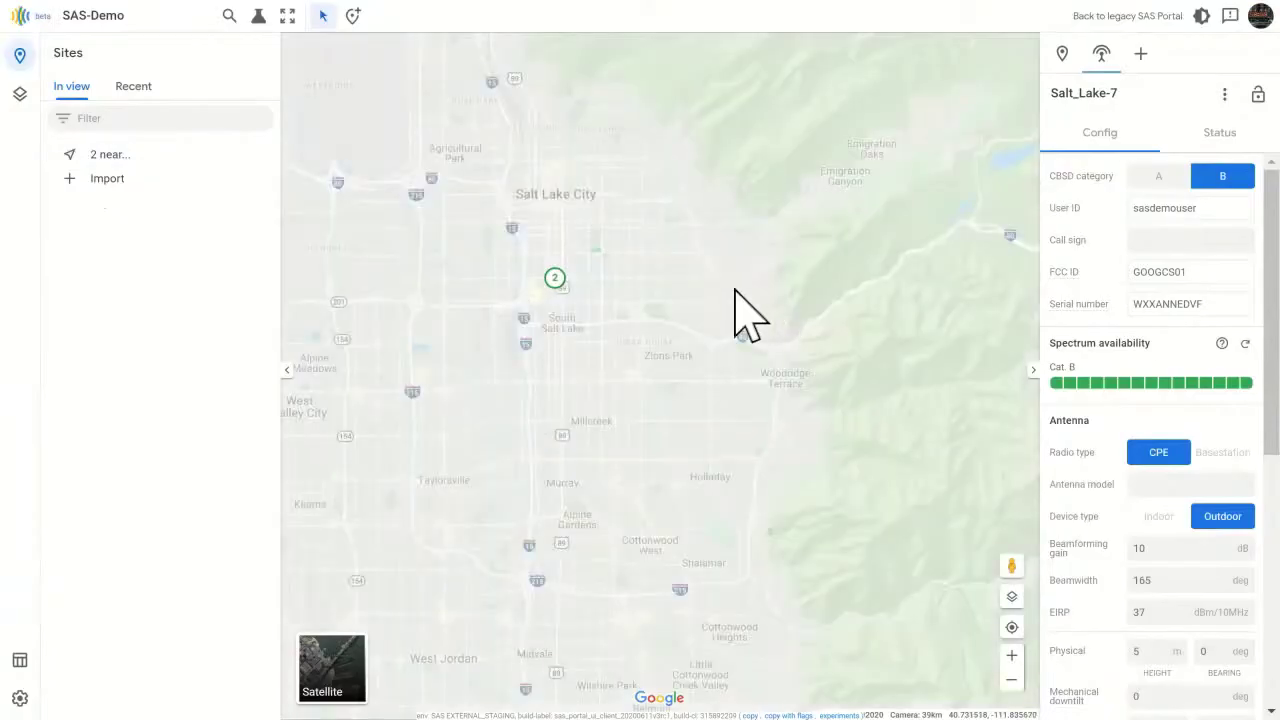
scroll(735, 290, down, 5)
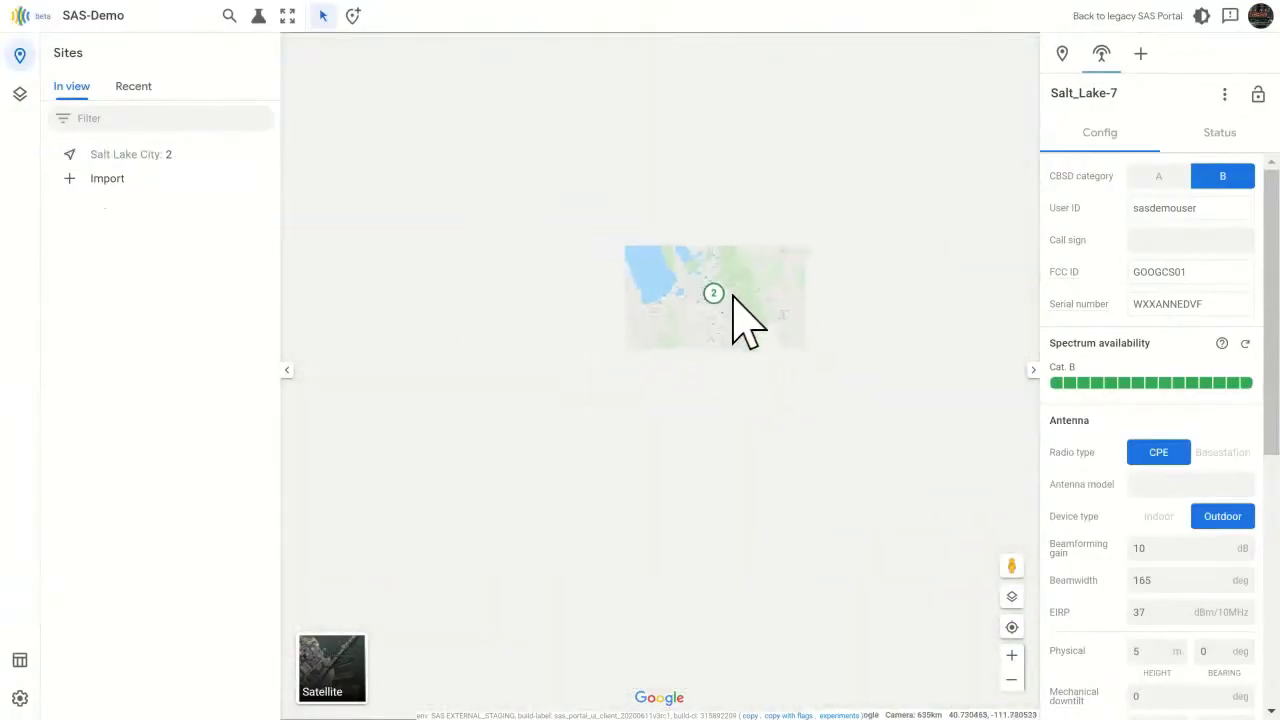
drag(766, 309, 405, 292)
scroll(686, 400, down, 1)
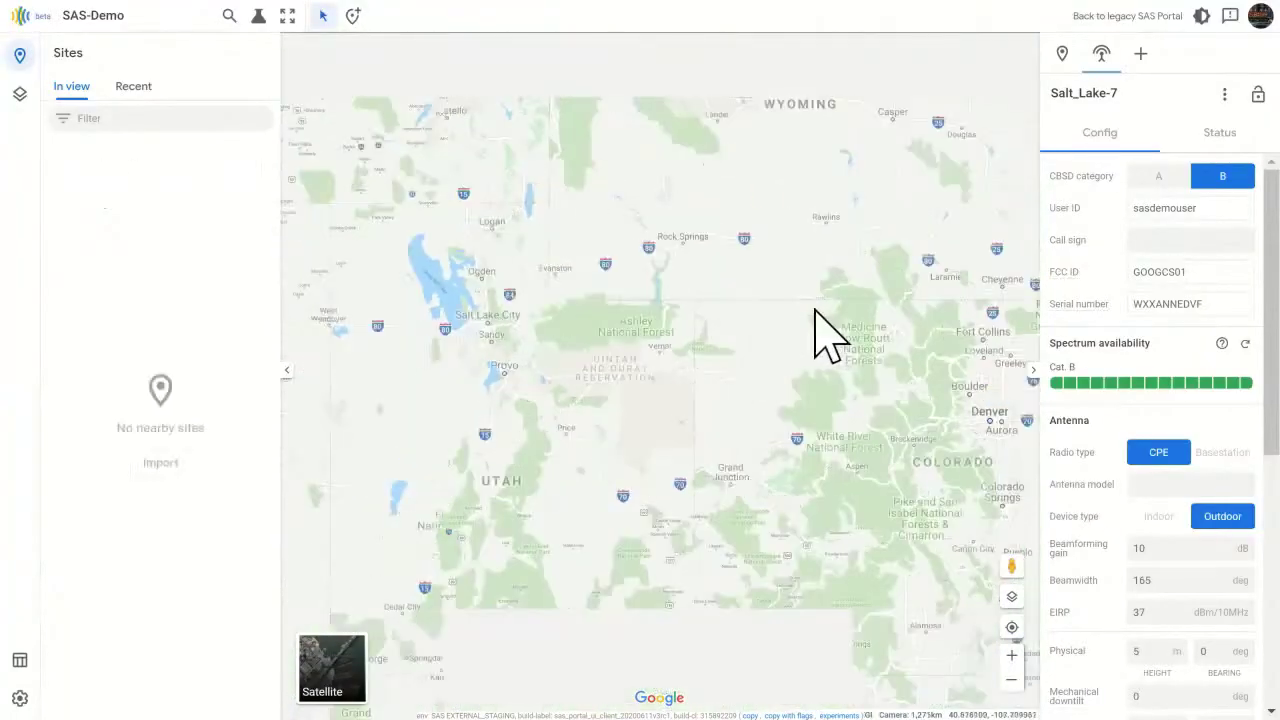
click(764, 198)
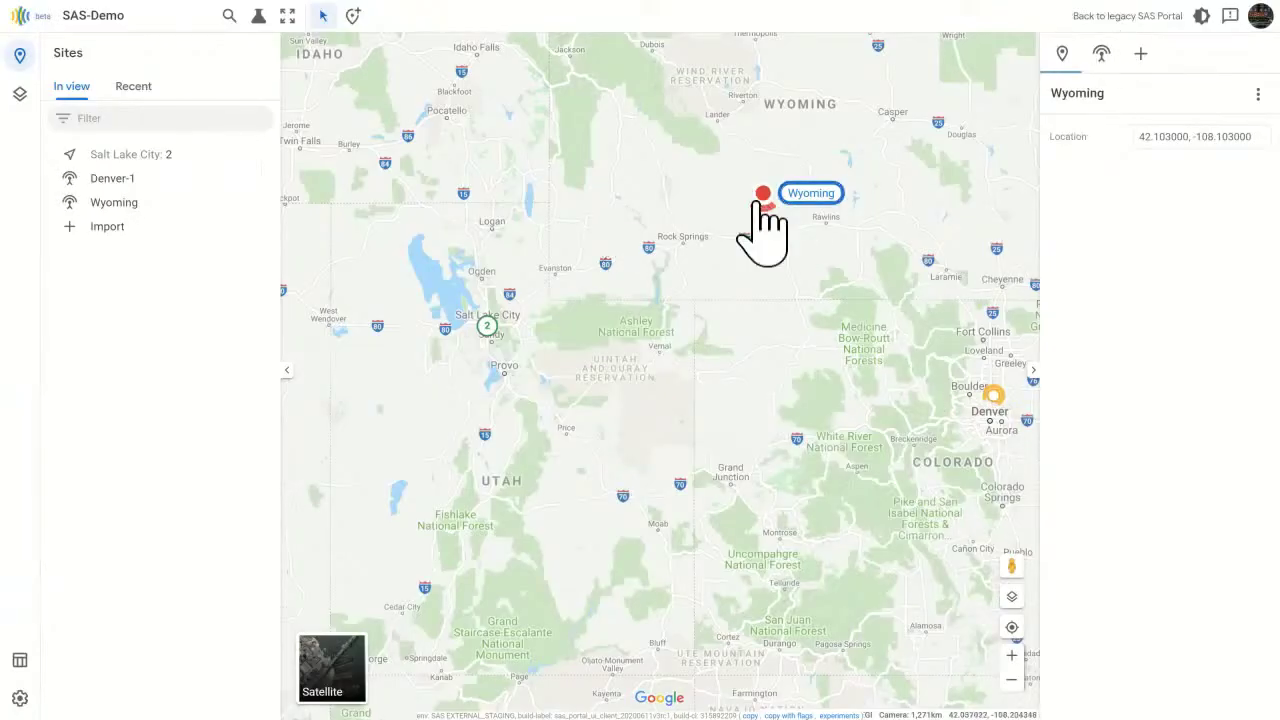
Check the Wyoming device's registration failure 103 status and open its Learn more help page
click(1101, 55)
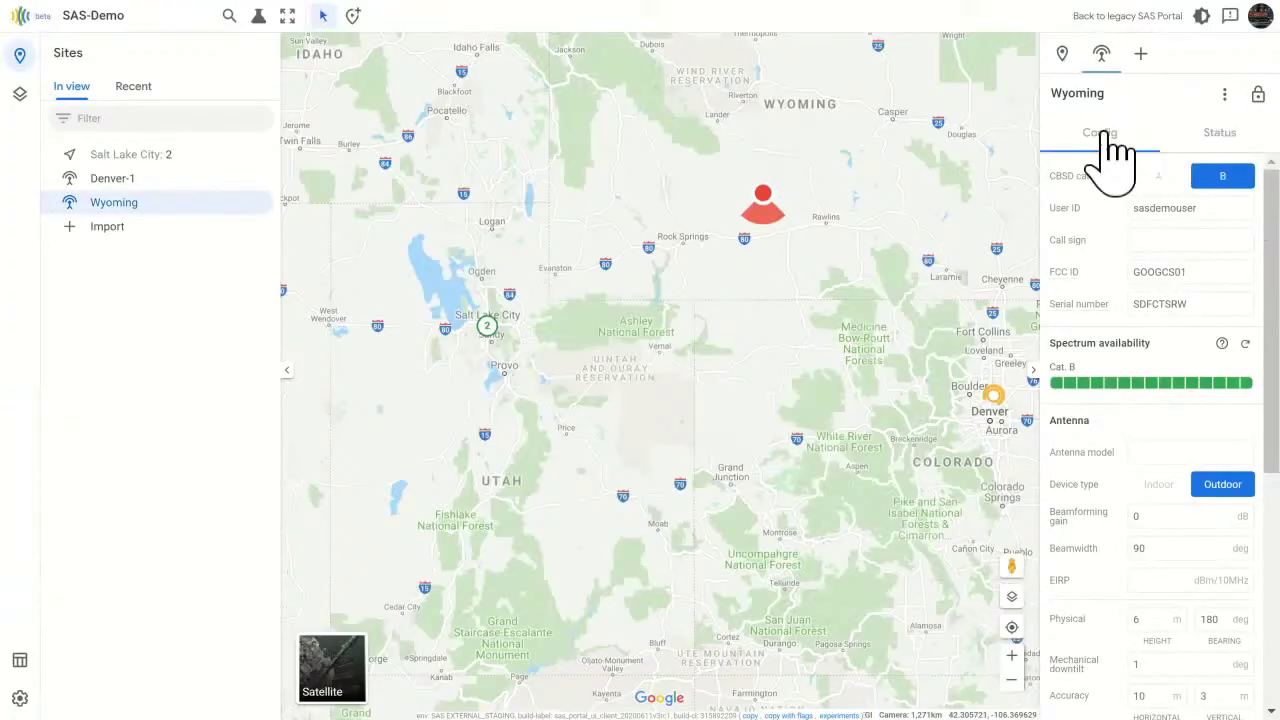
click(1230, 140)
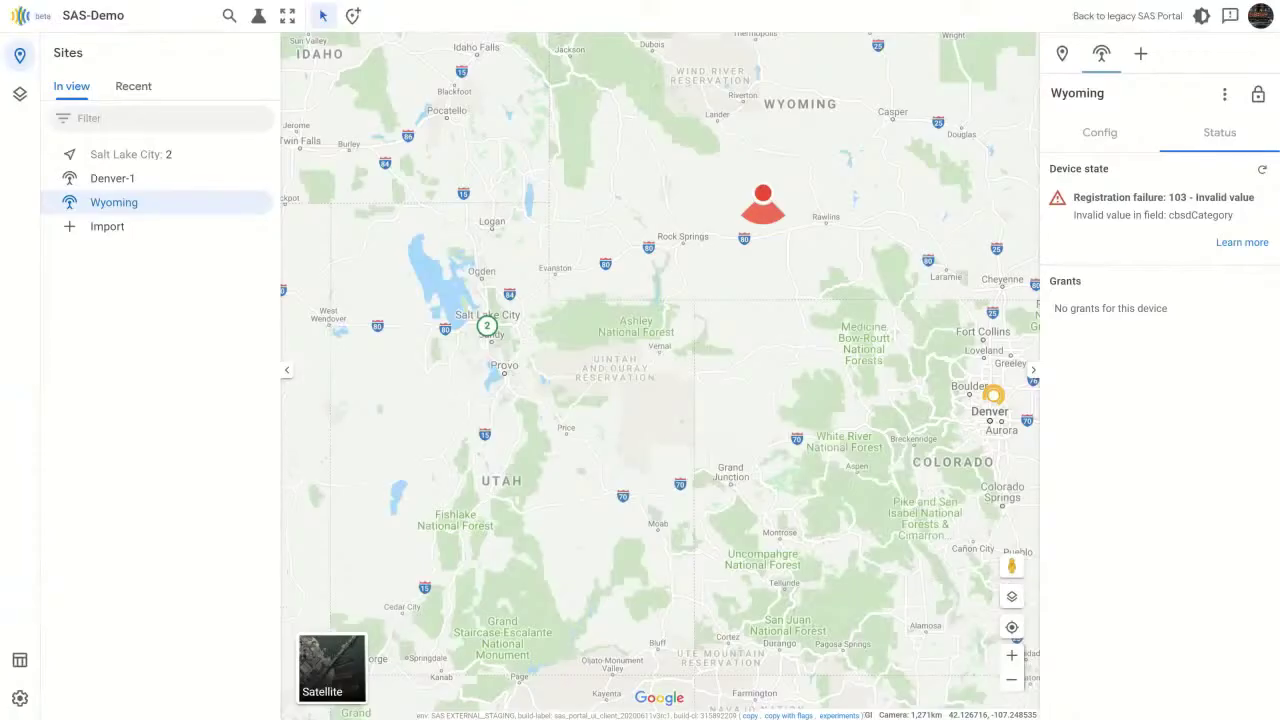
click(1110, 140)
click(1228, 143)
click(1252, 243)
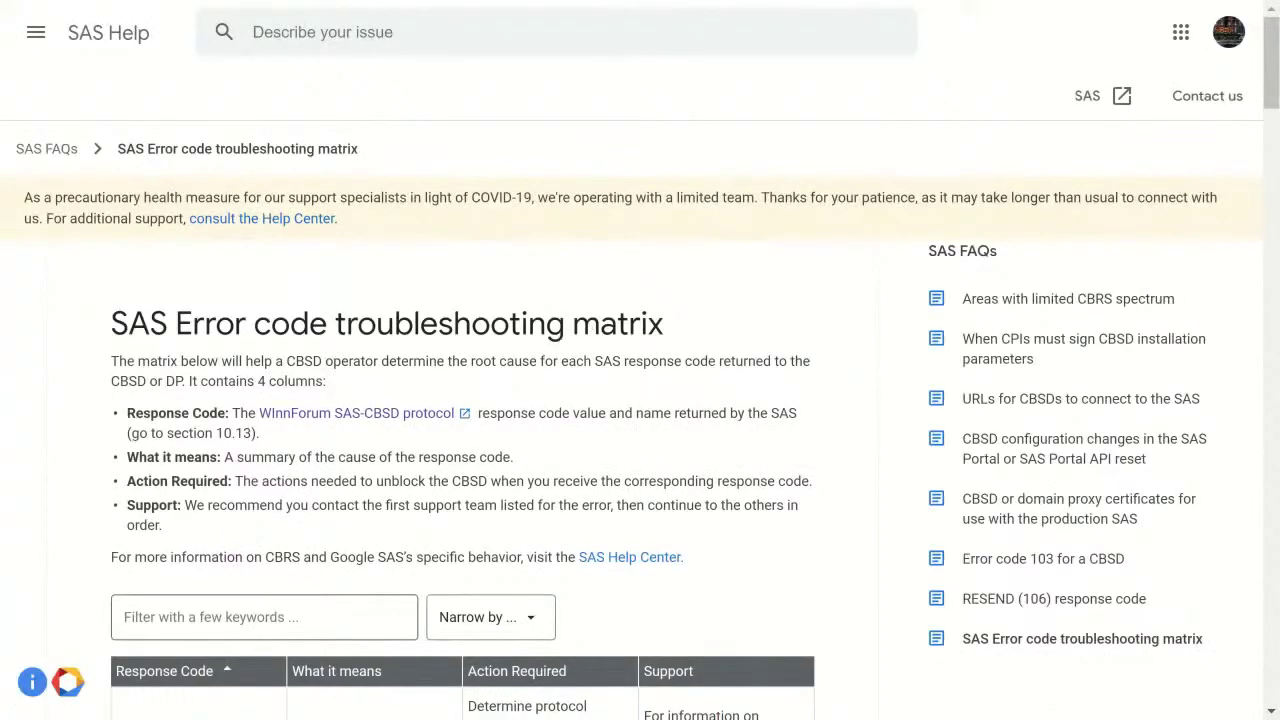
Scroll the SAS Error code troubleshooting matrix down to the 103 - INVALID_VALUE row
scroll(515, 345, down, 5)
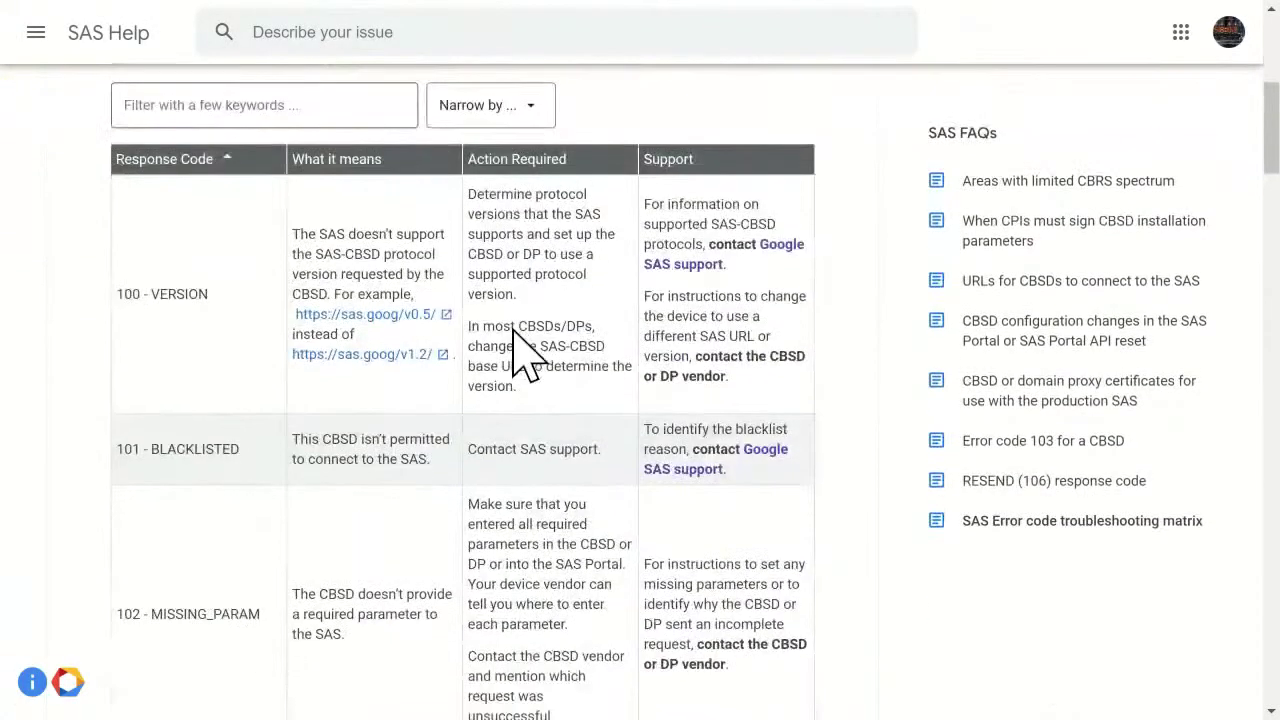
scroll(515, 345, down, 3)
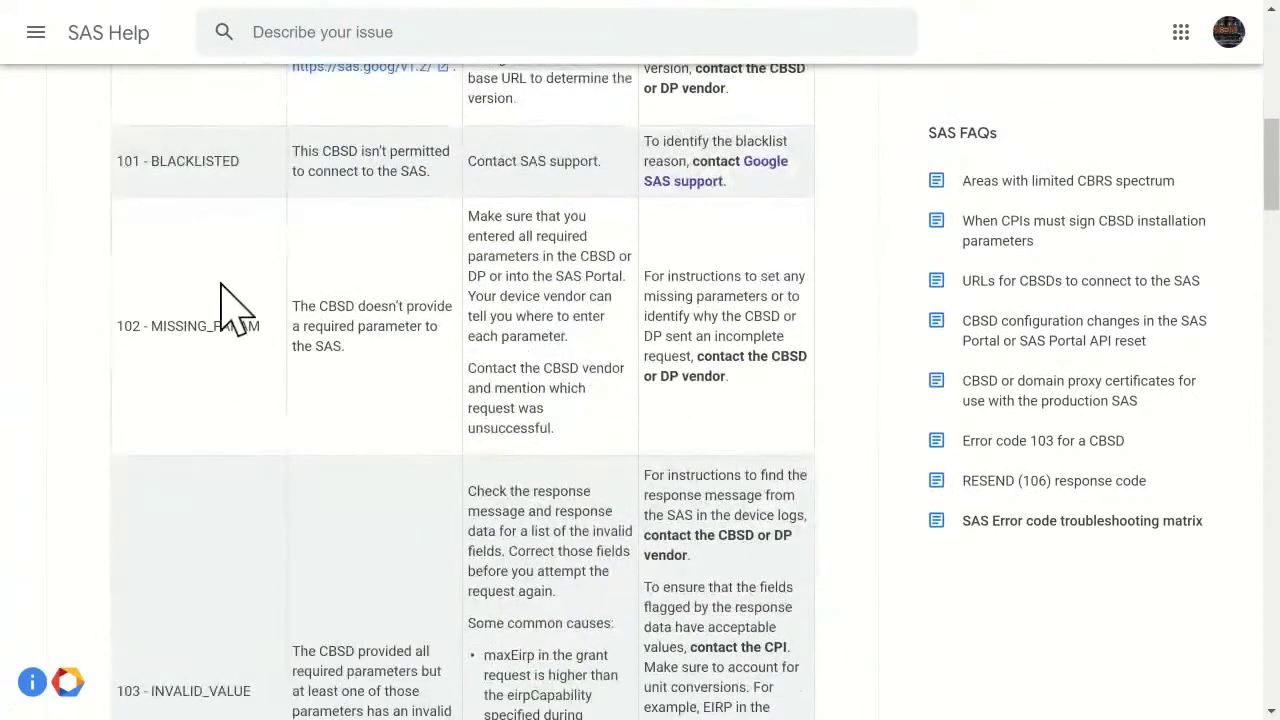
scroll(200, 320, down, 2)
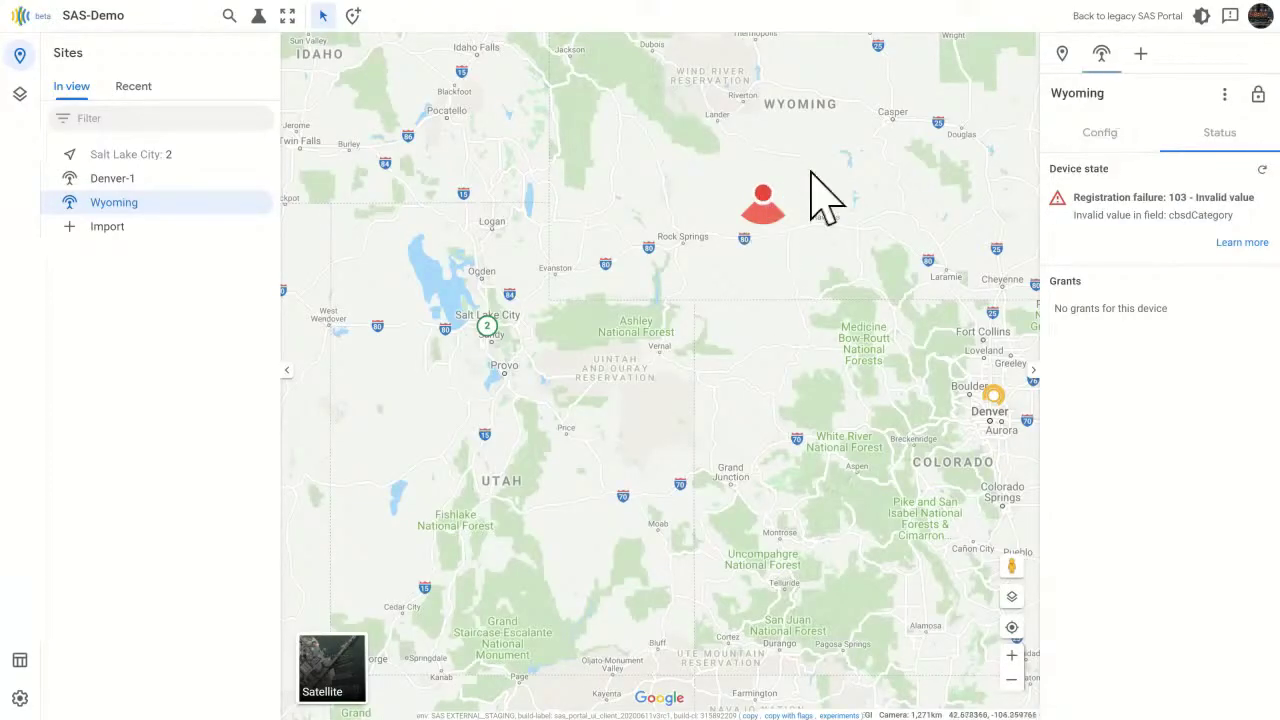
Unlock the Wyoming device so its actions menu offers Duplicate, Delete and Zoom into device
click(1224, 96)
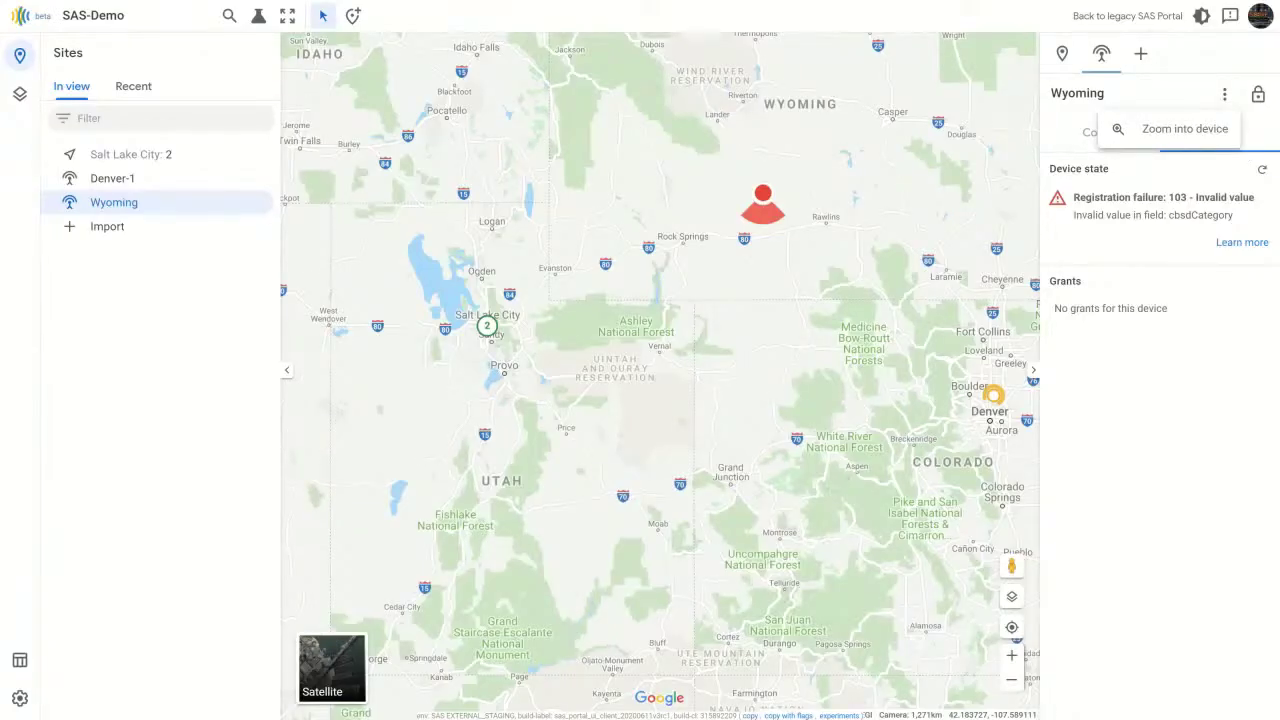
click(1258, 98)
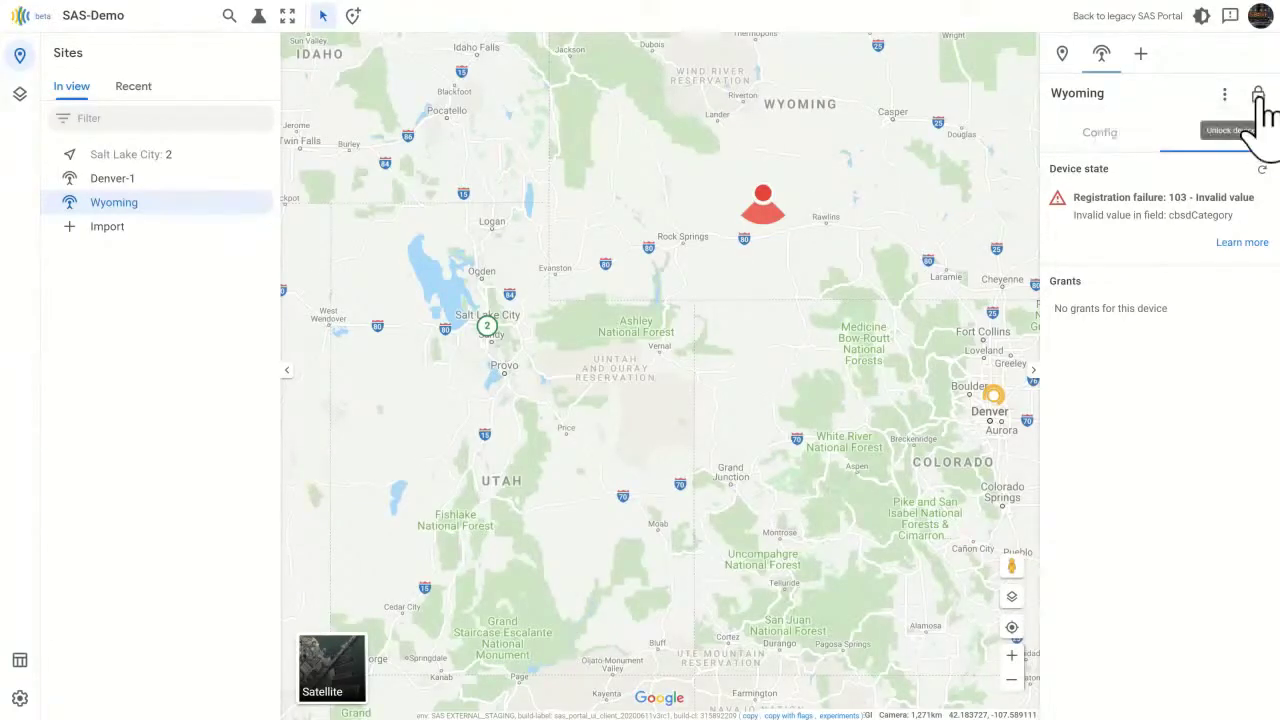
click(1258, 98)
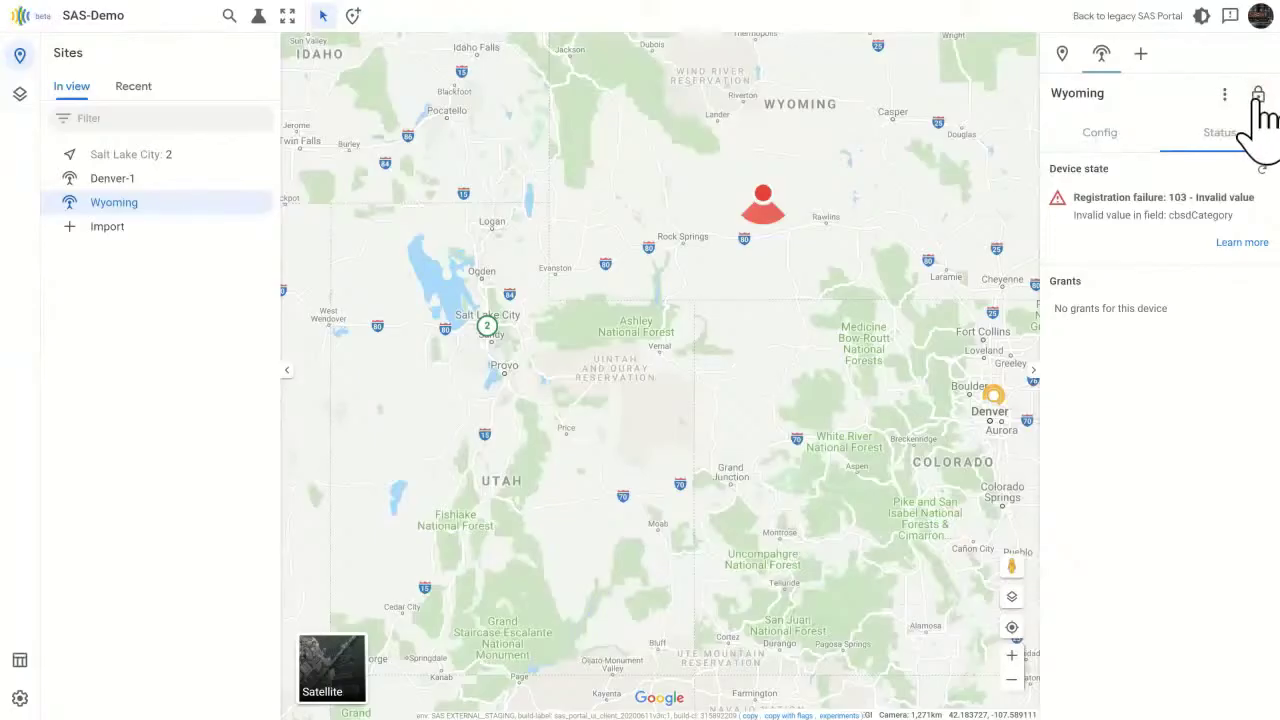
click(1224, 94)
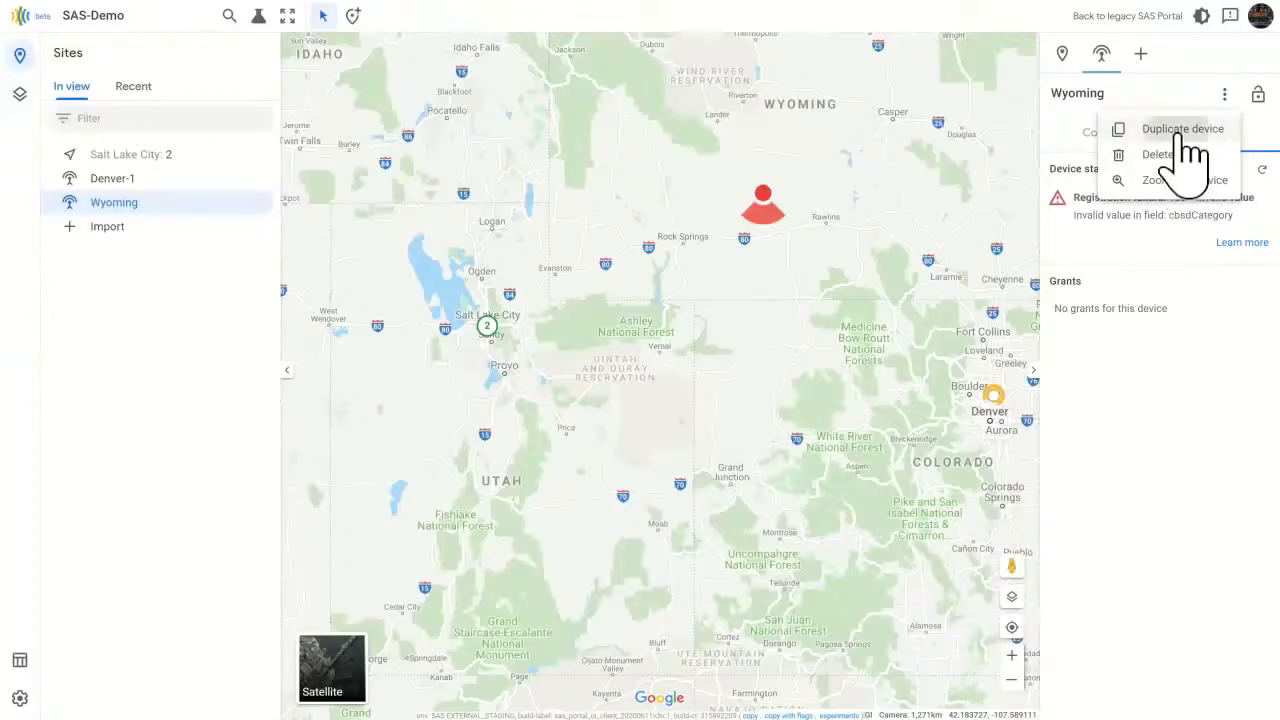
Duplicate Wyoming, change the copy's bearing from 180 to 0, and view its Draft status
click(1185, 130)
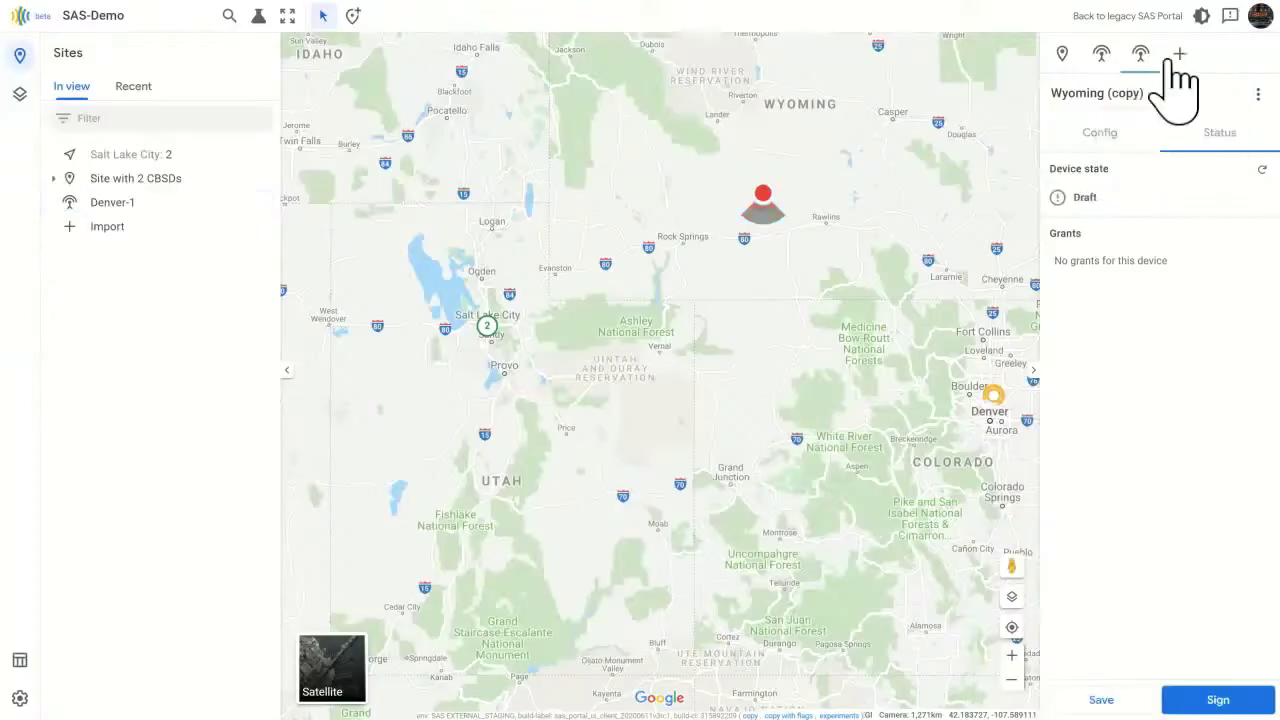
click(1103, 137)
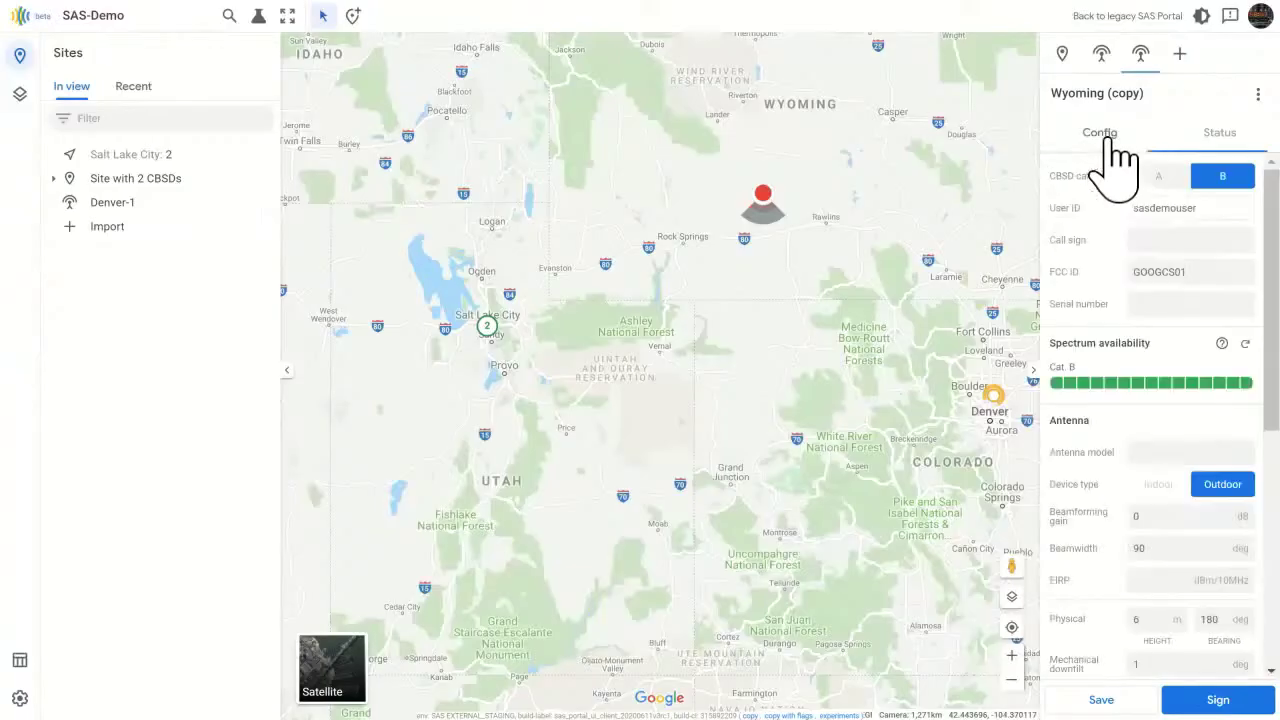
scroll(1130, 375, down, 2)
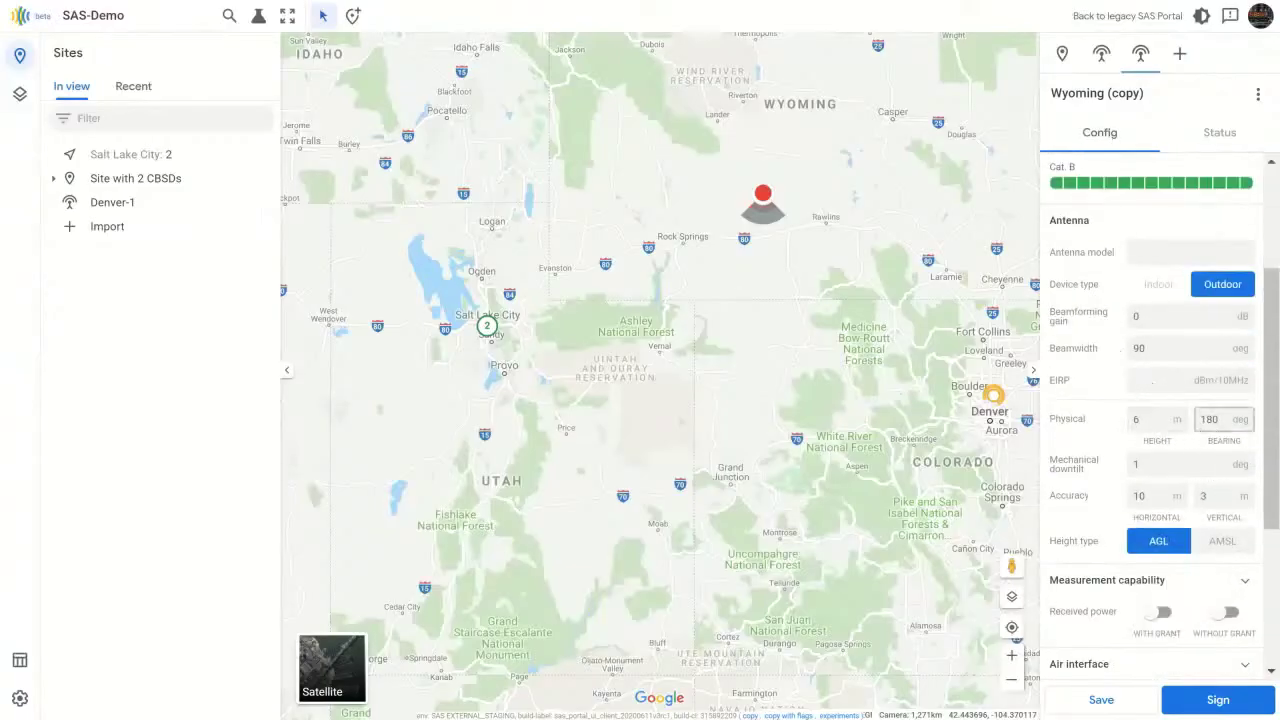
double_click(1197, 421)
text(0)
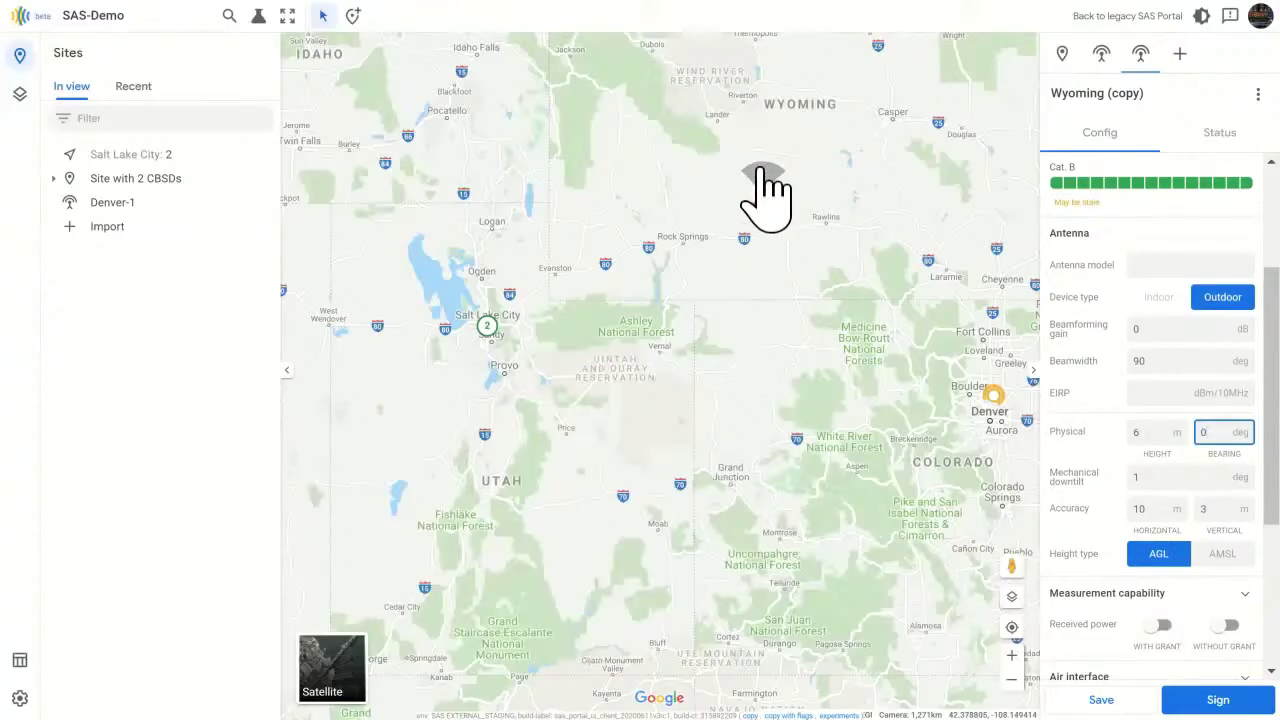
click(1220, 135)
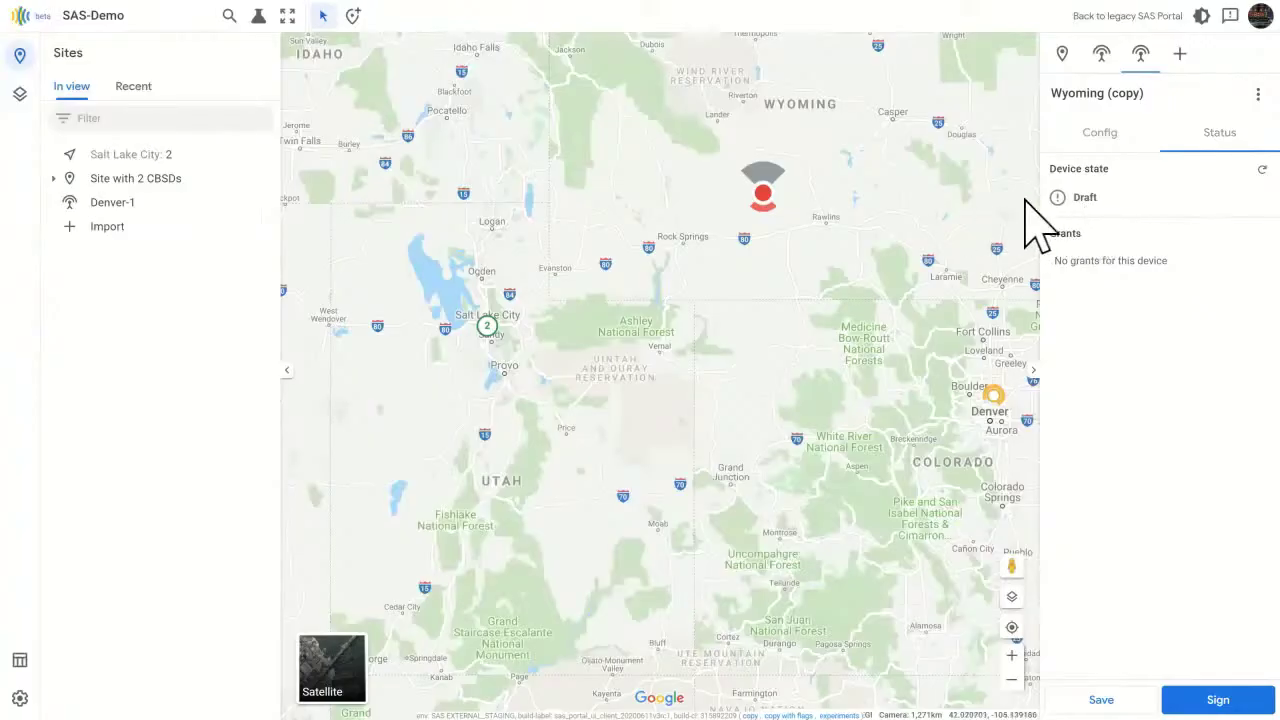
scroll(760, 196, down, 2)
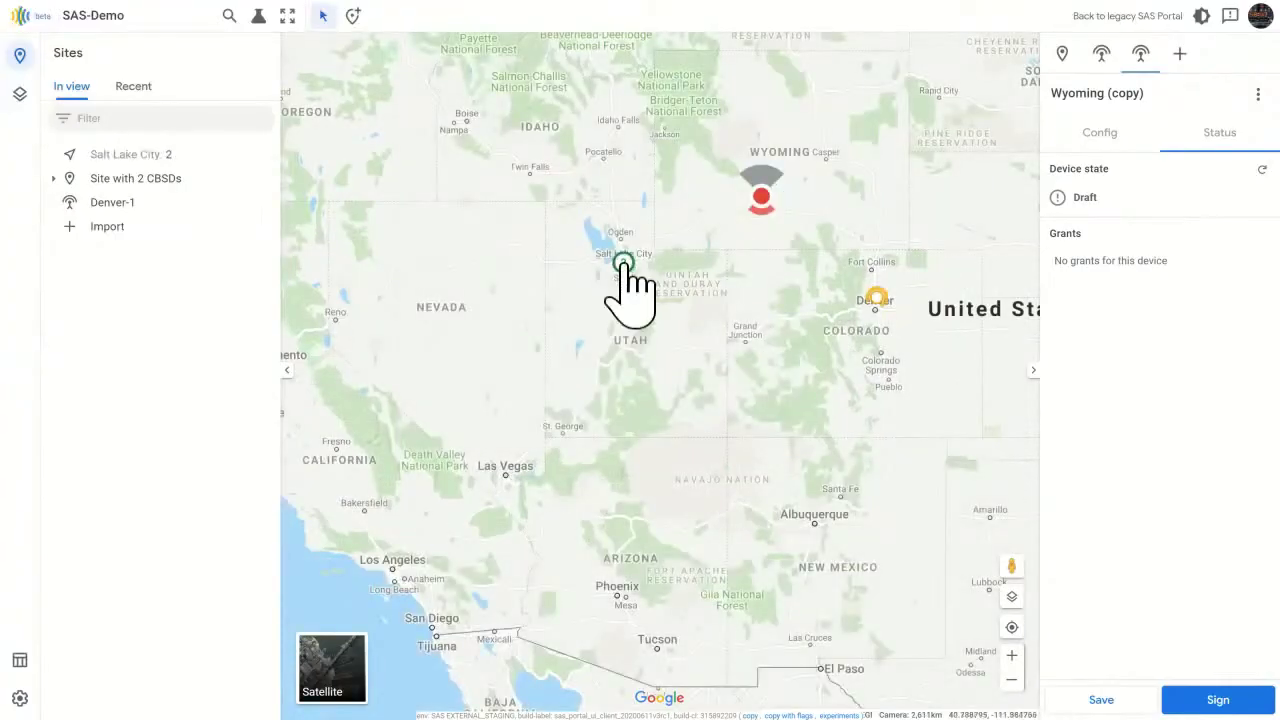
click(623, 265)
scroll(871, 414, down, 1)
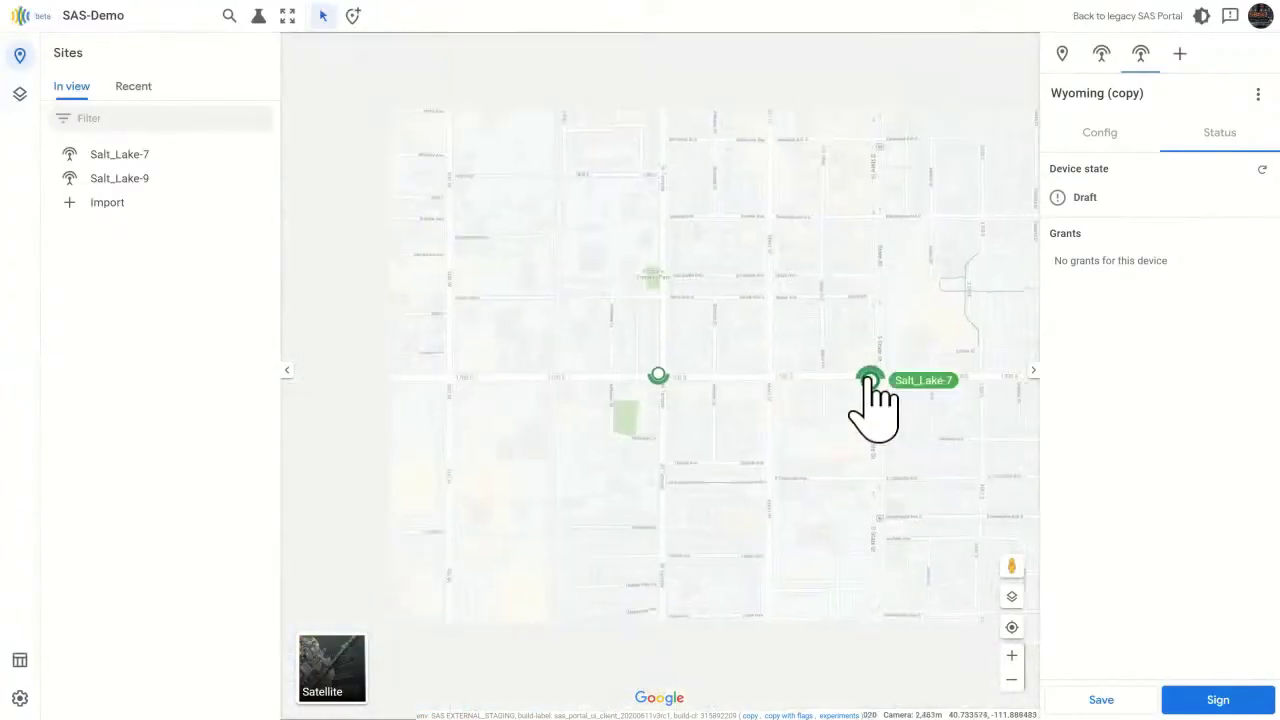
scroll(915, 440, down, 3)
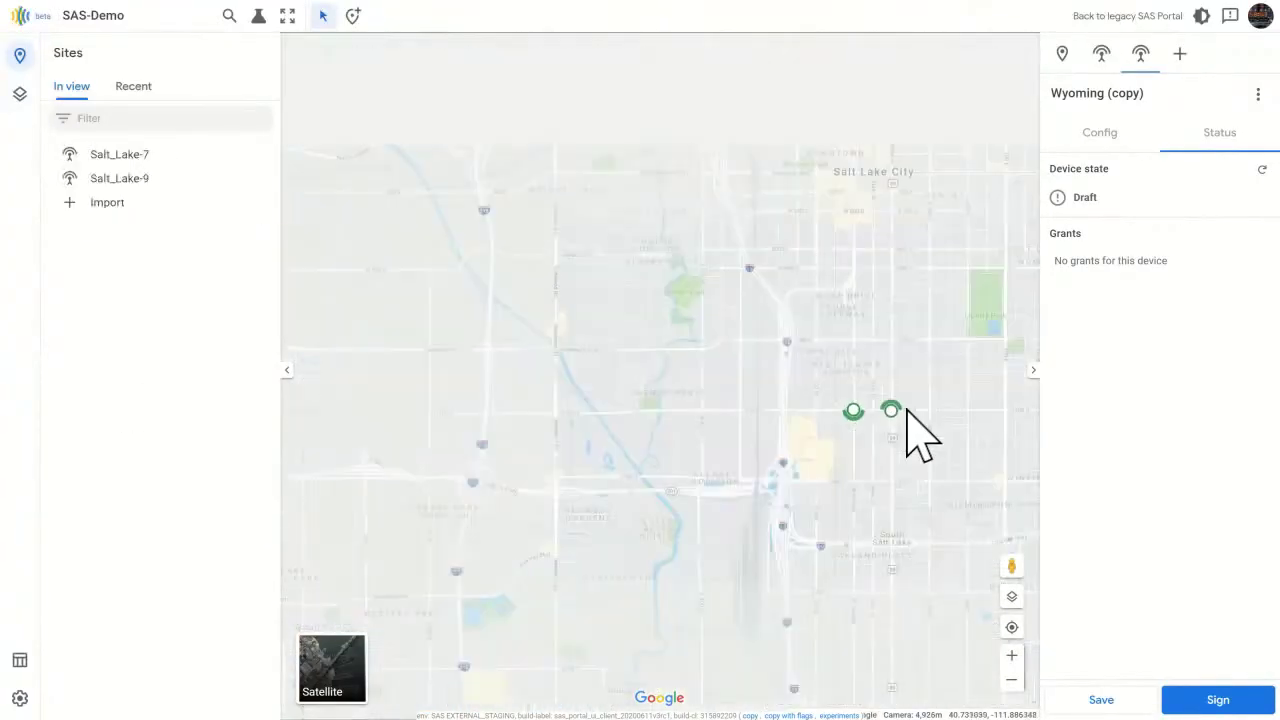
scroll(925, 460, down, 2)
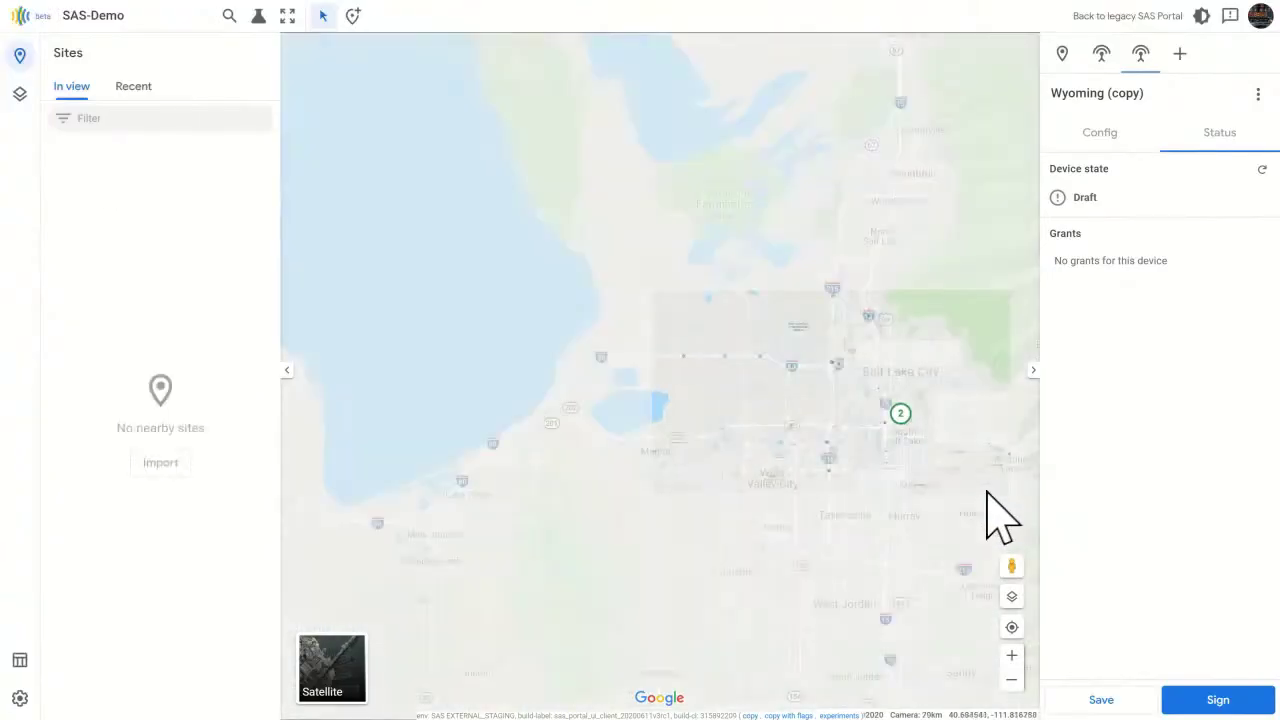
drag(796, 430, 694, 349)
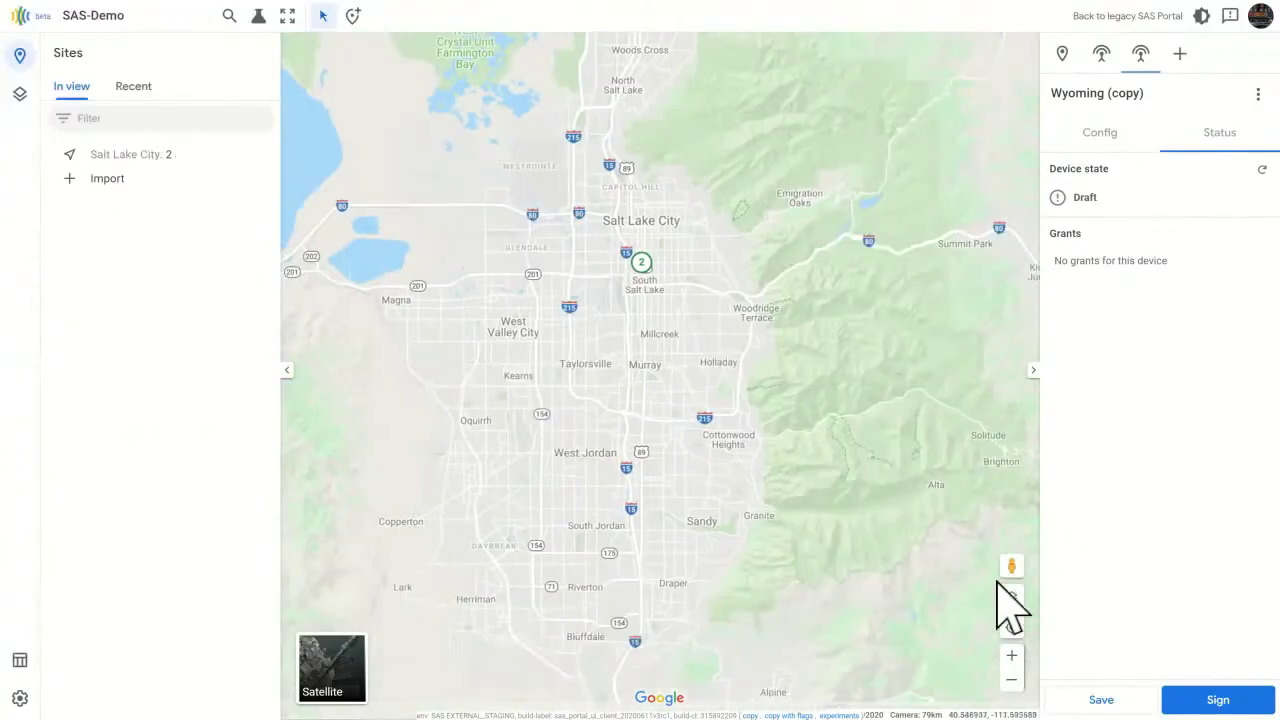
click(1012, 682)
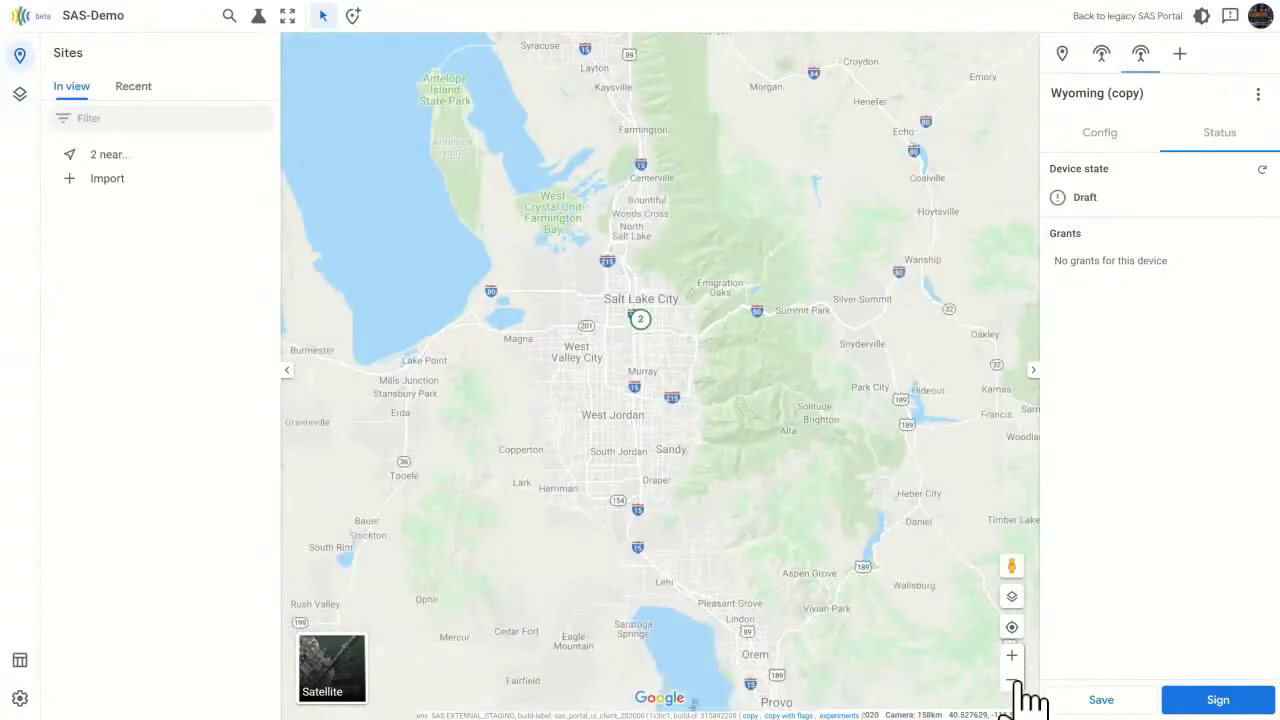
click(1012, 682)
click(1012, 682)
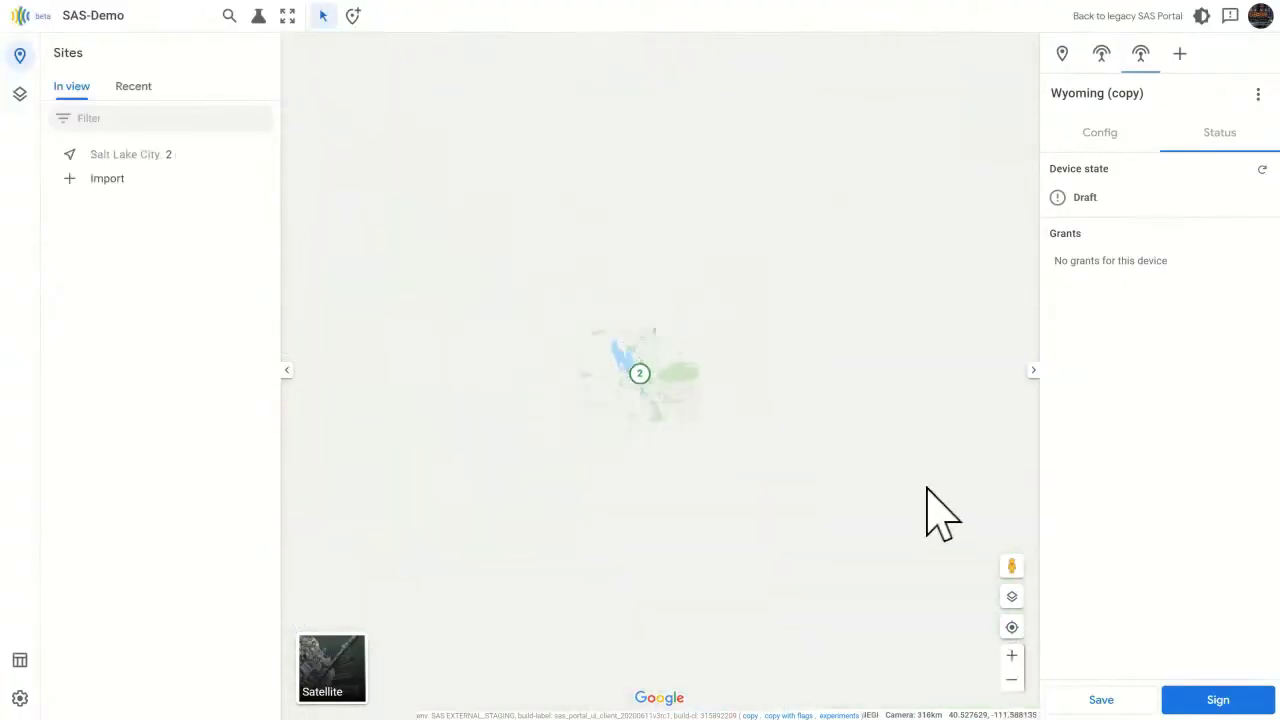
scroll(737, 423, up, 5)
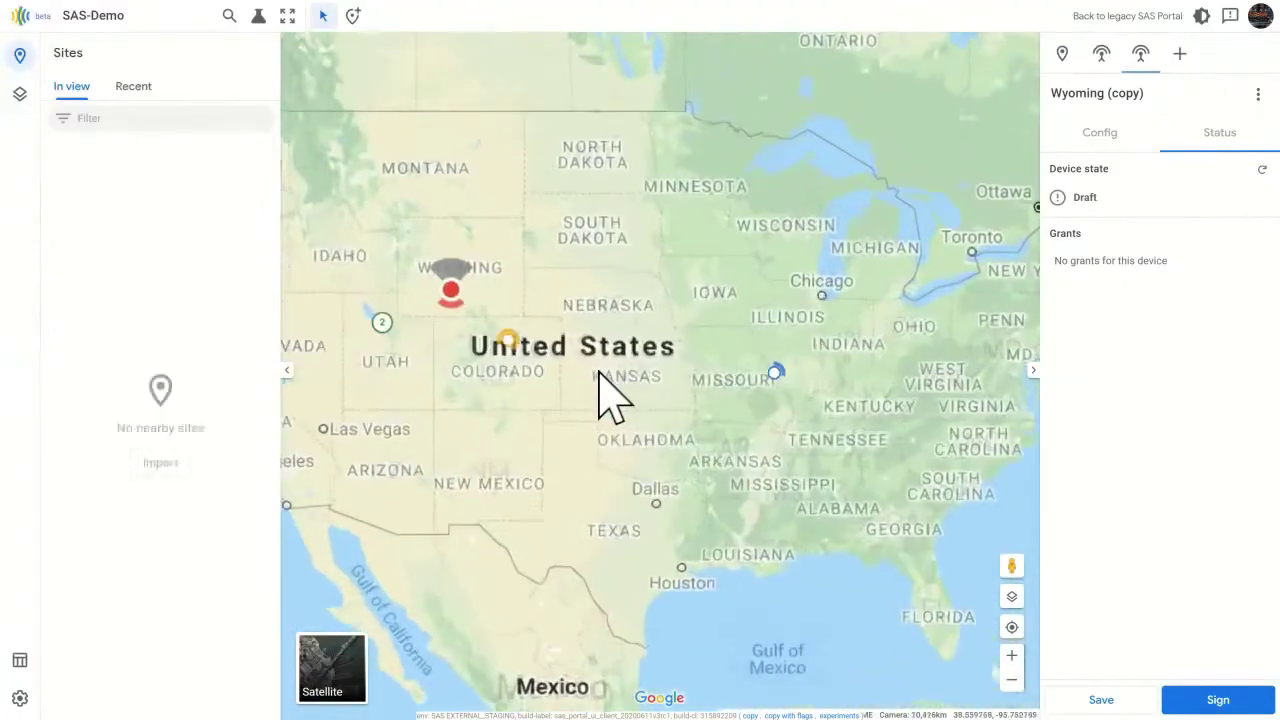
drag(749, 406, 909, 409)
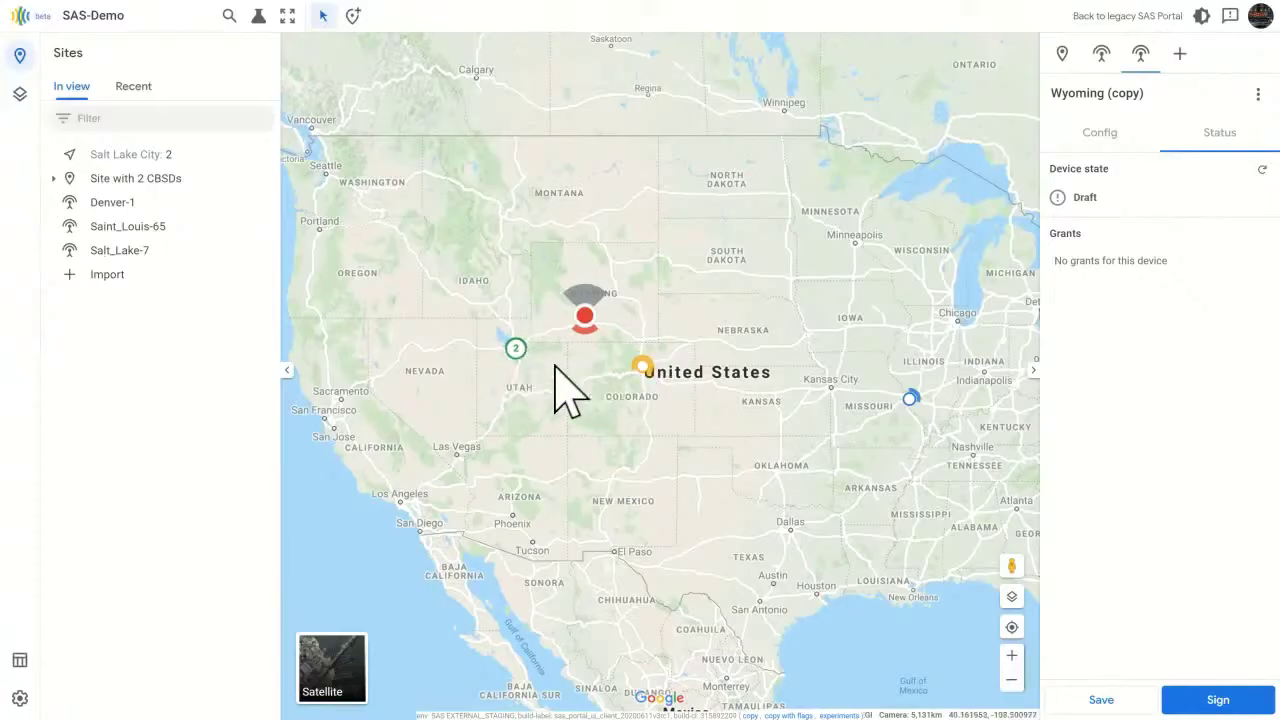
Zoom the map into the Denver-1 site using its right-click Zoom into site action
click(641, 368)
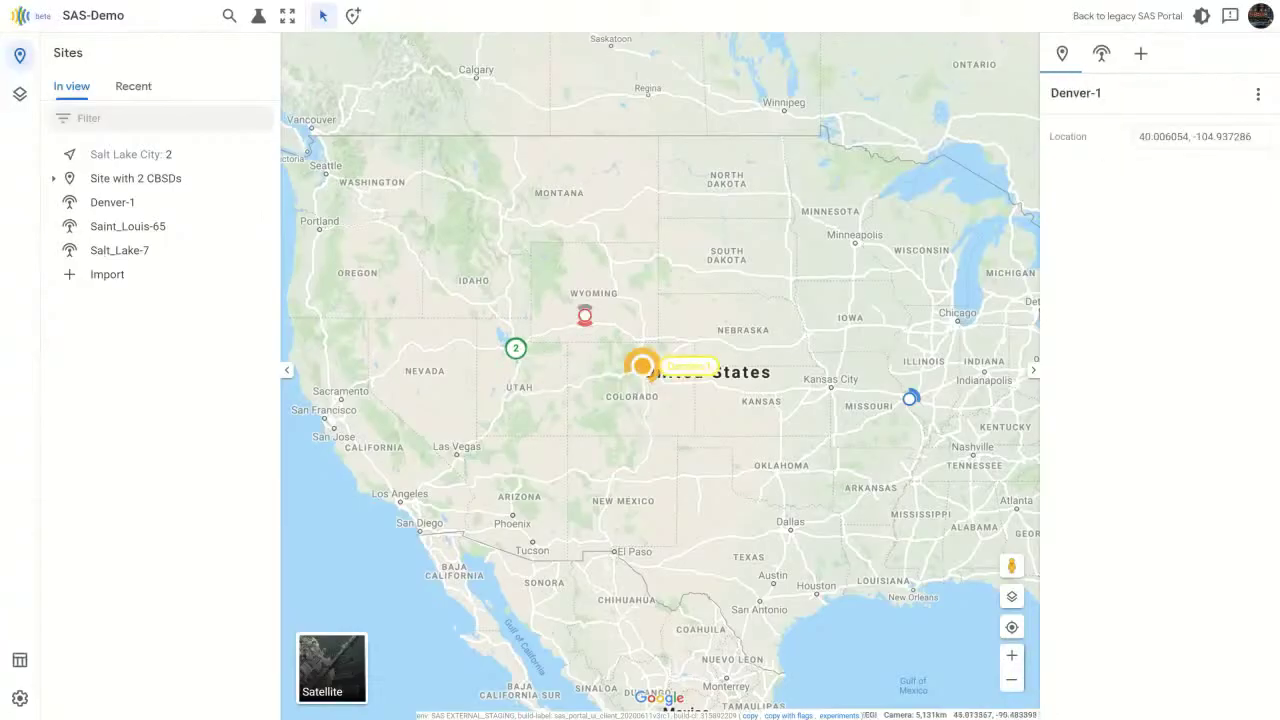
right_click(645, 366)
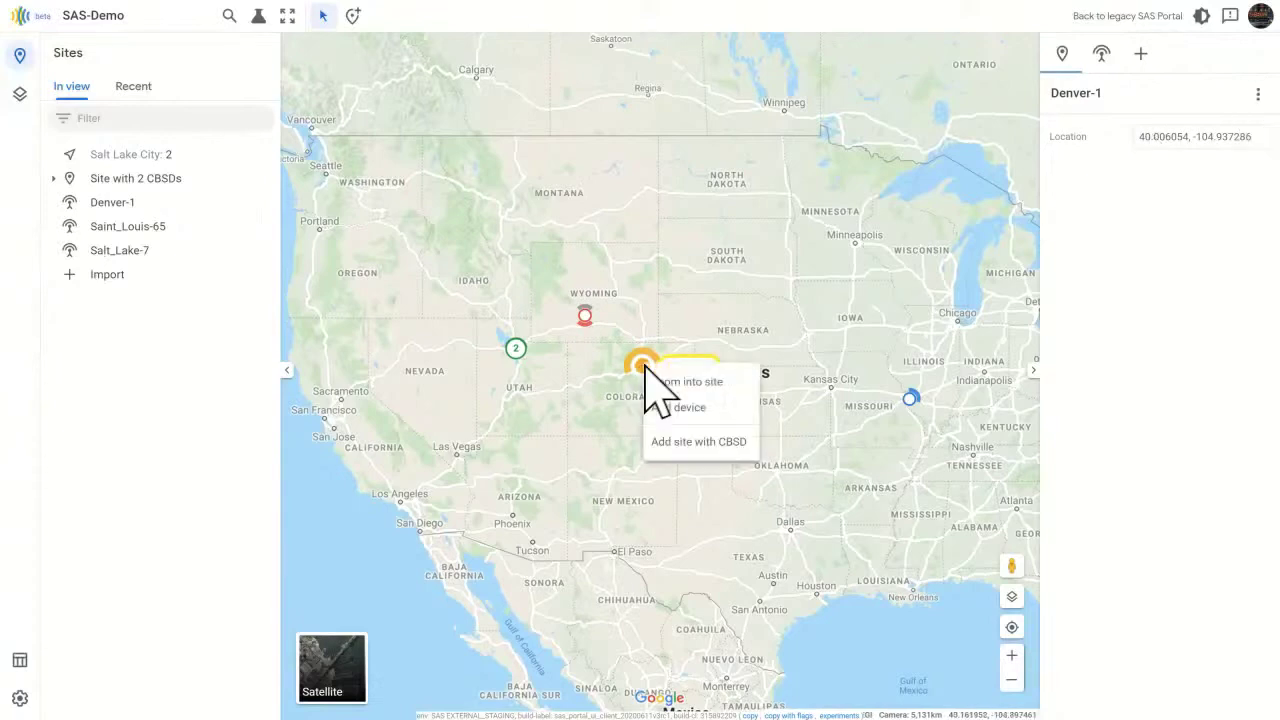
click(670, 382)
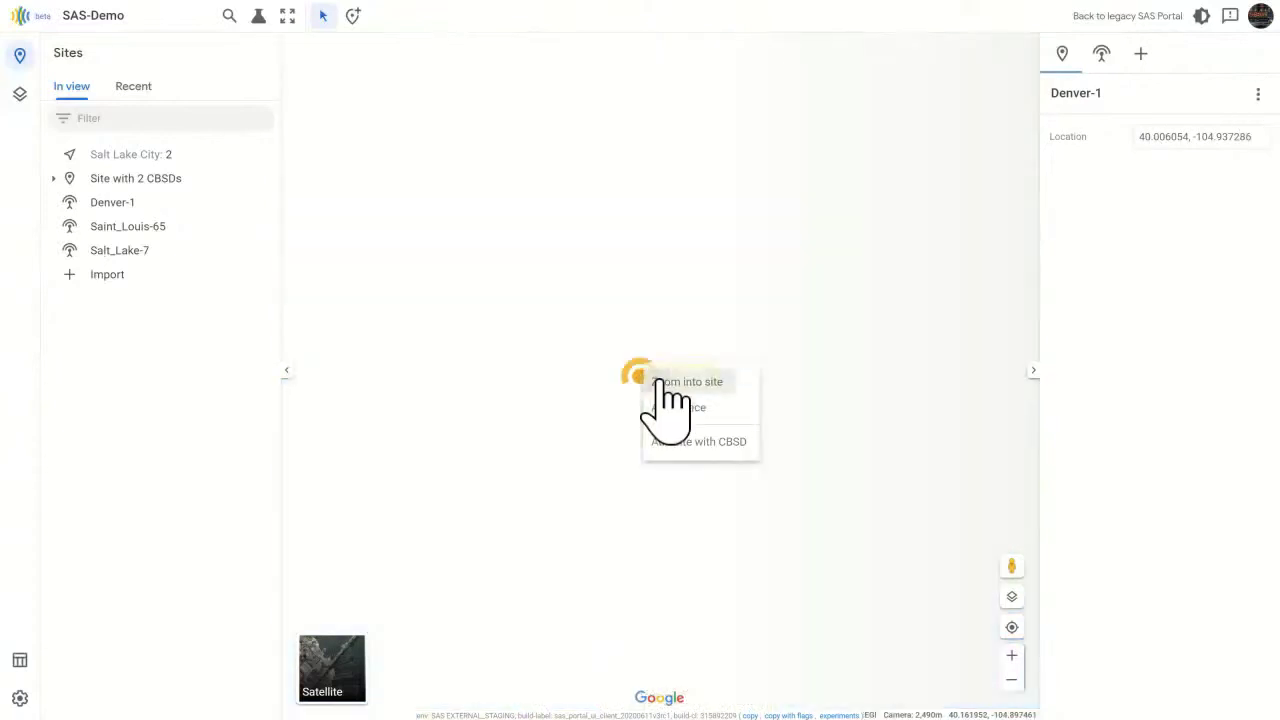
scroll(637, 431, down, 3)
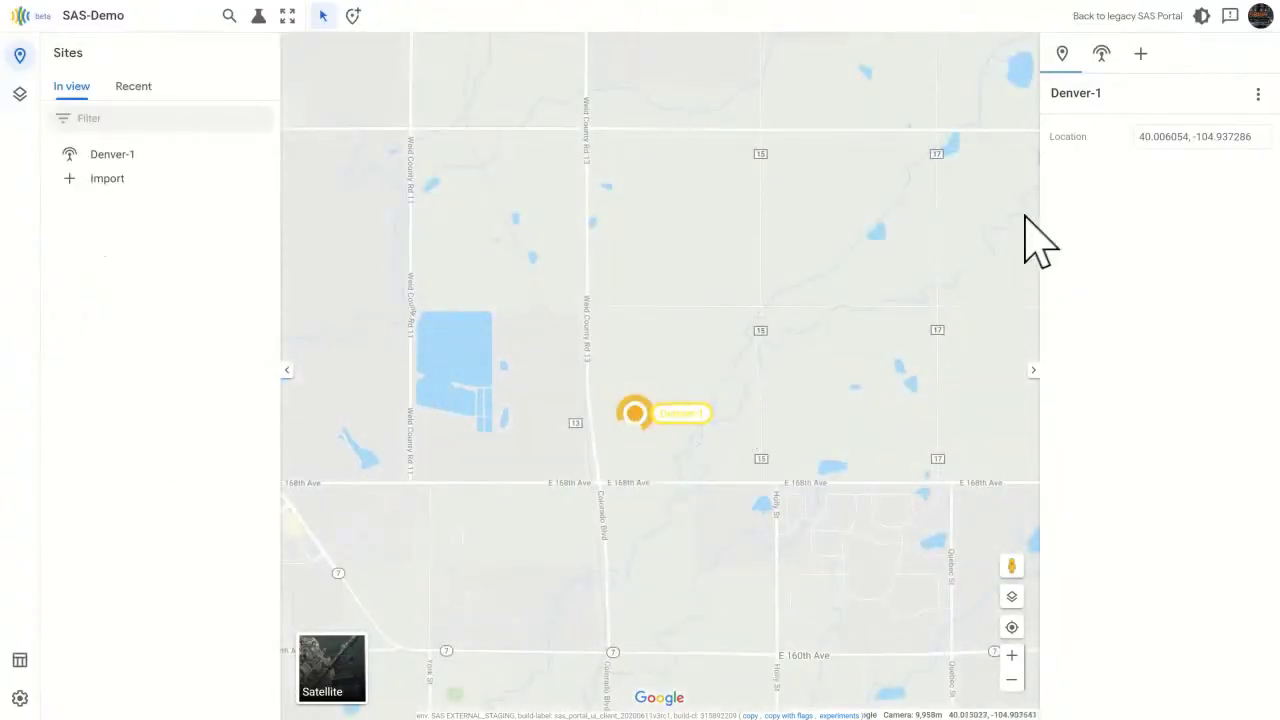
Open Denver-1's status, expand the 3650 - 3660 MHz grant, and highlight IAP Pending and EIRP 27
click(1103, 58)
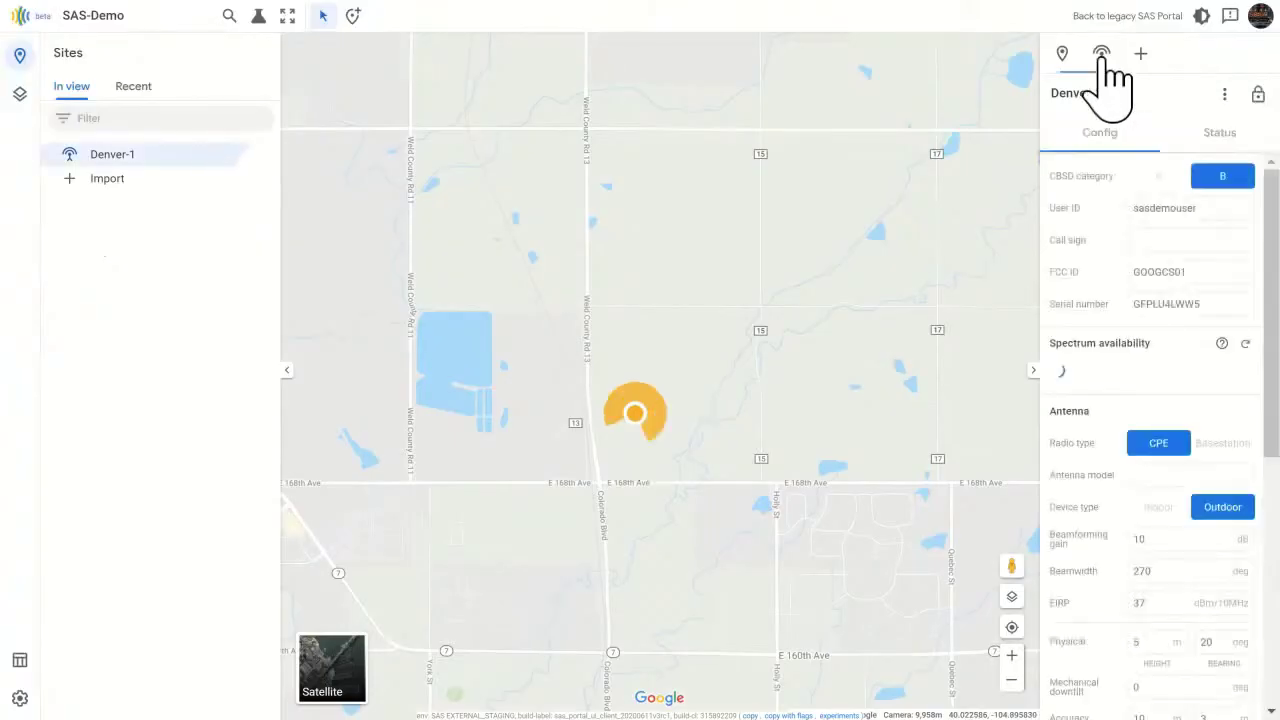
click(1232, 141)
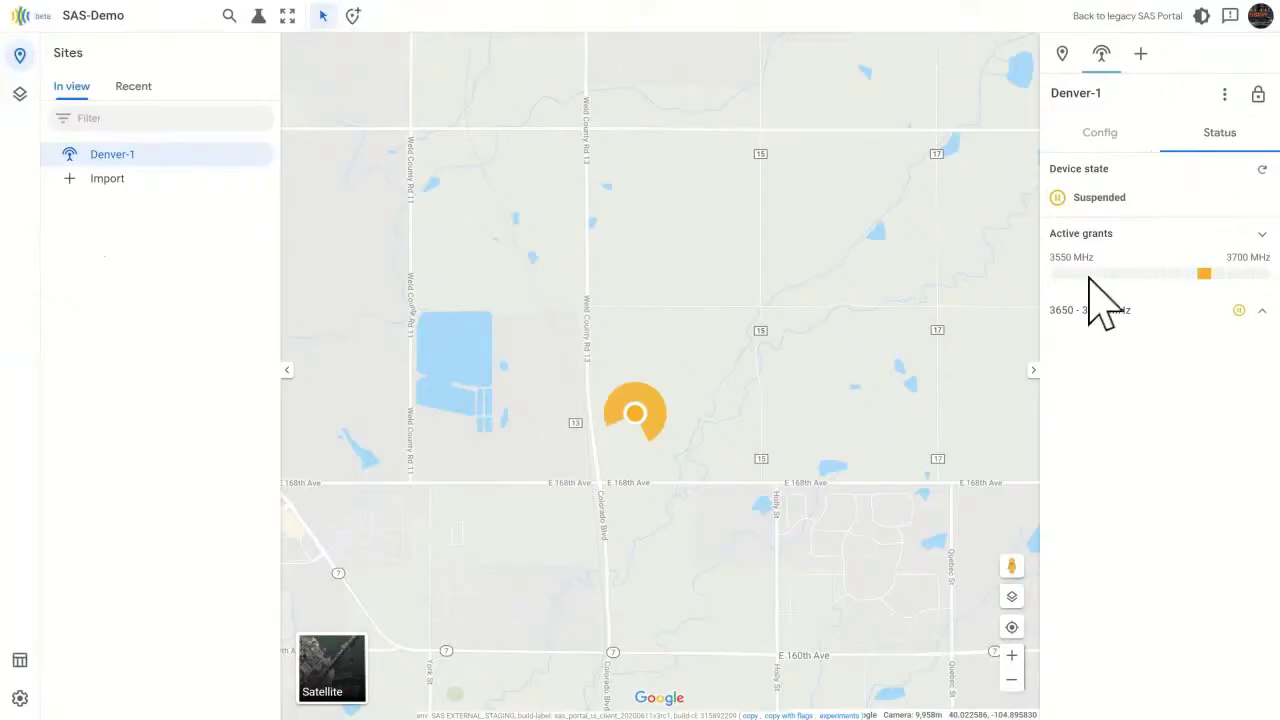
mouse_move(1201, 277)
click(1262, 311)
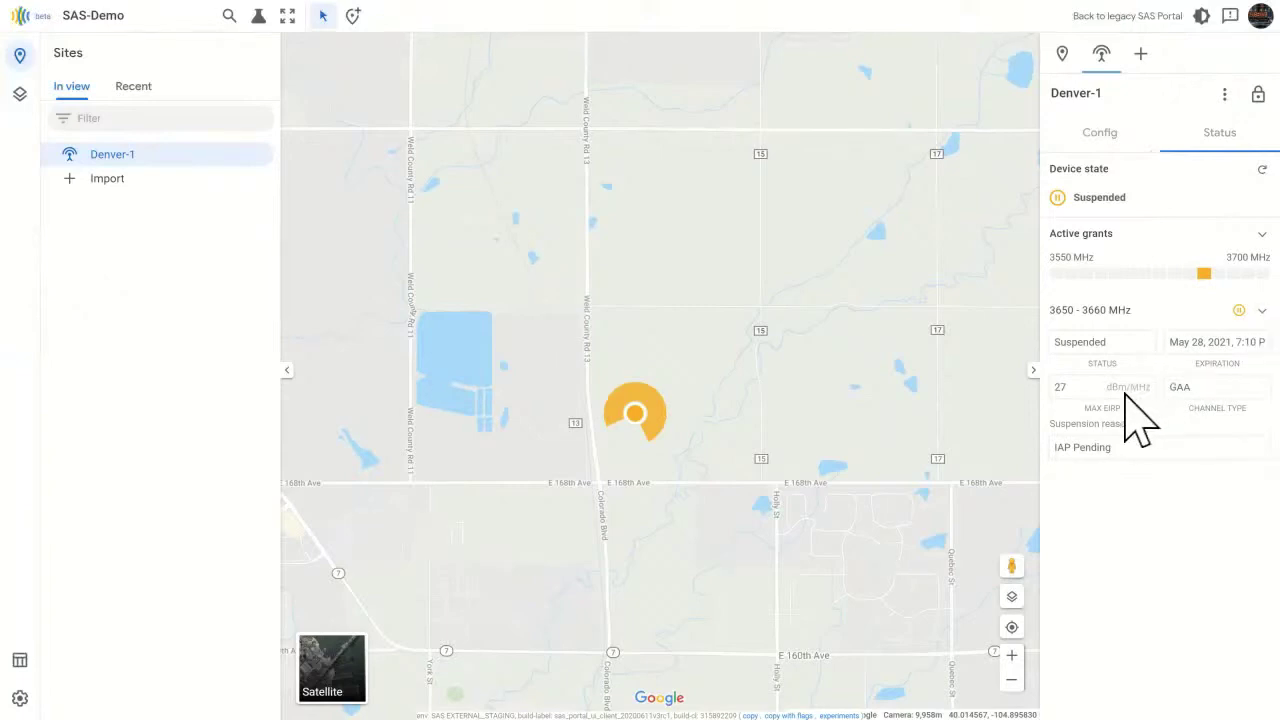
mouse_move(1112, 447)
mouse_down()
mouse_move(1043, 440)
mouse_move(1085, 422)
mouse_move(1112, 447)
mouse_up()
double_click(1060, 388)
drag(1128, 448, 1057, 457)
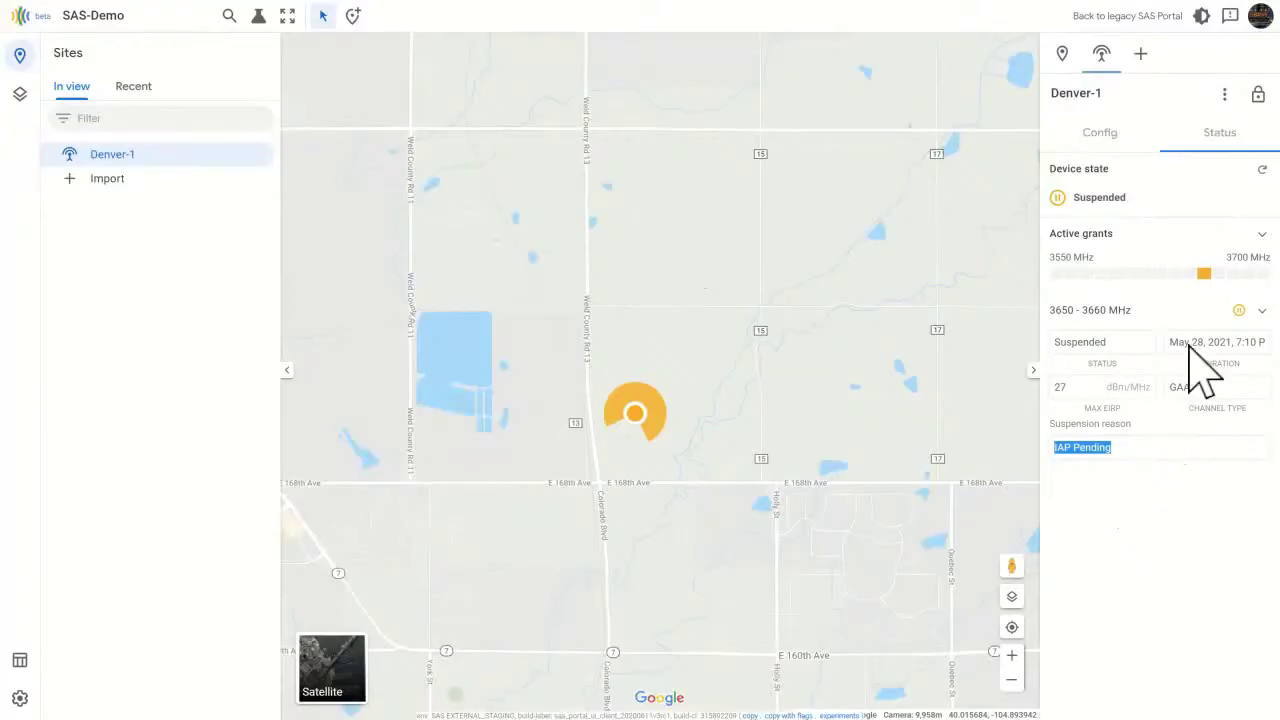
Collapse the 3650 - 3660 MHz grant details and switch to the six-device table view
click(1262, 318)
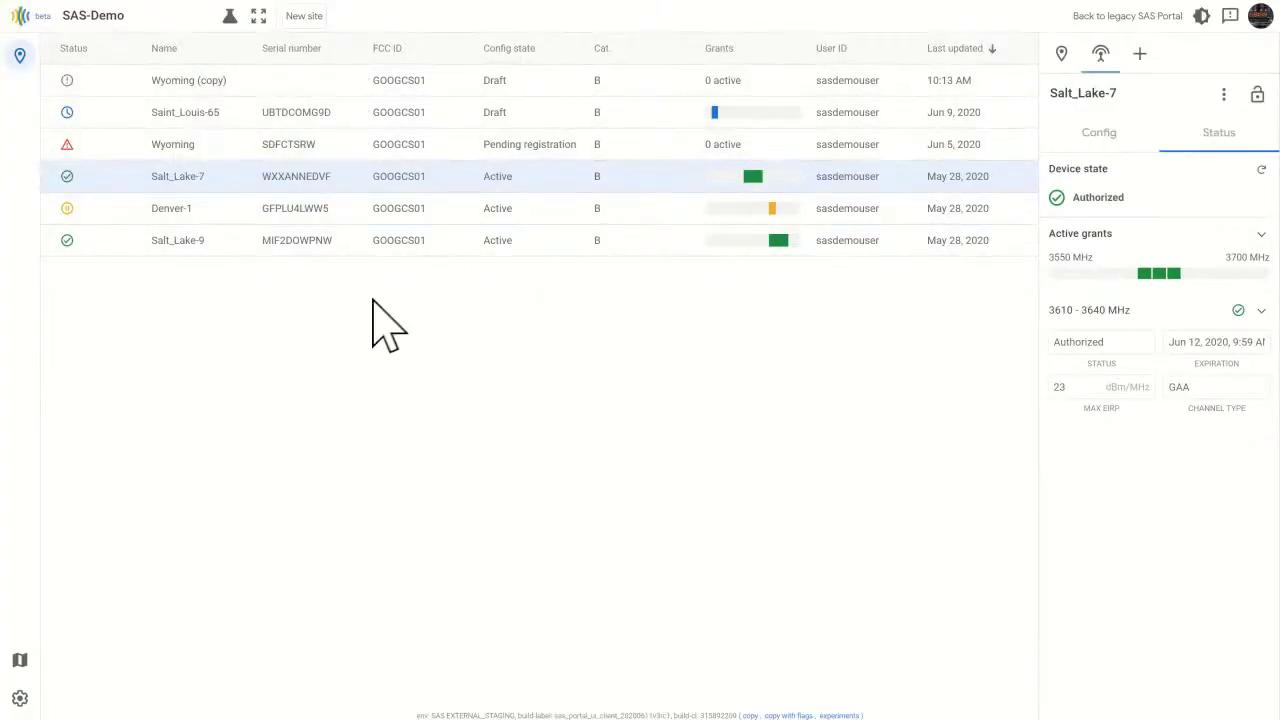
click(306, 16)
Return to the map view, start placing a new site, then cancel back to the select tool
click(19, 660)
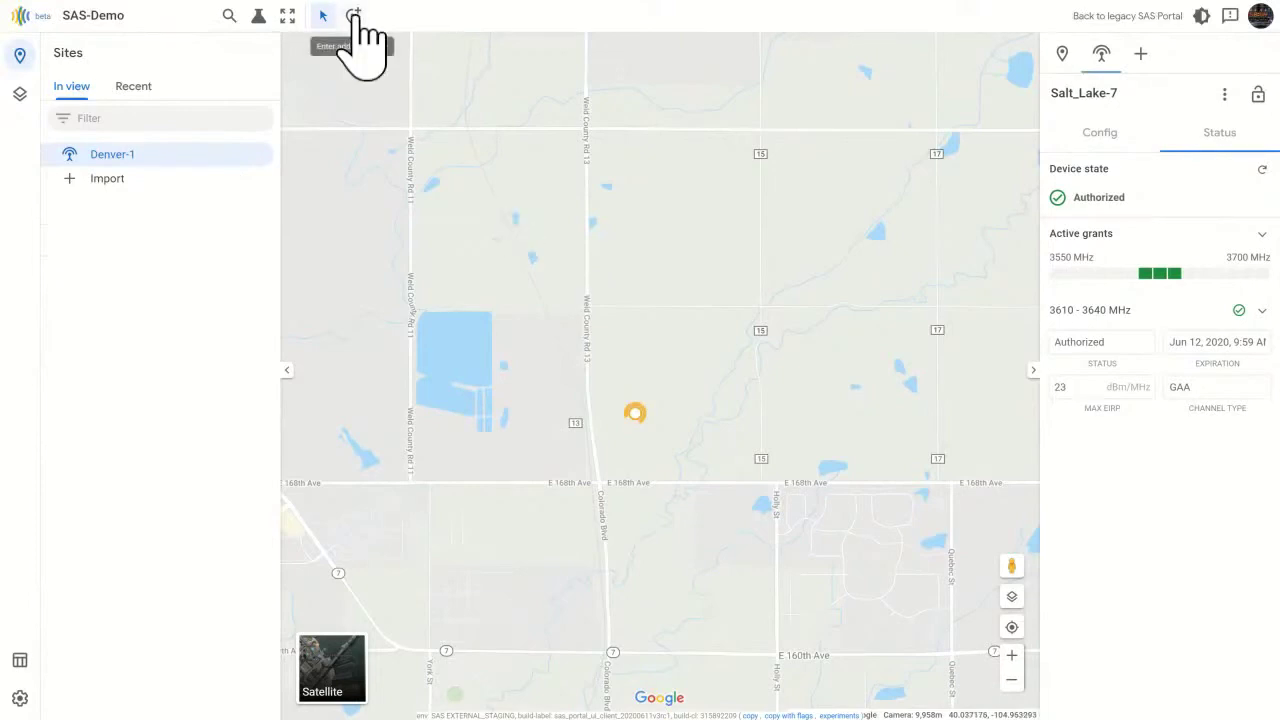
click(355, 22)
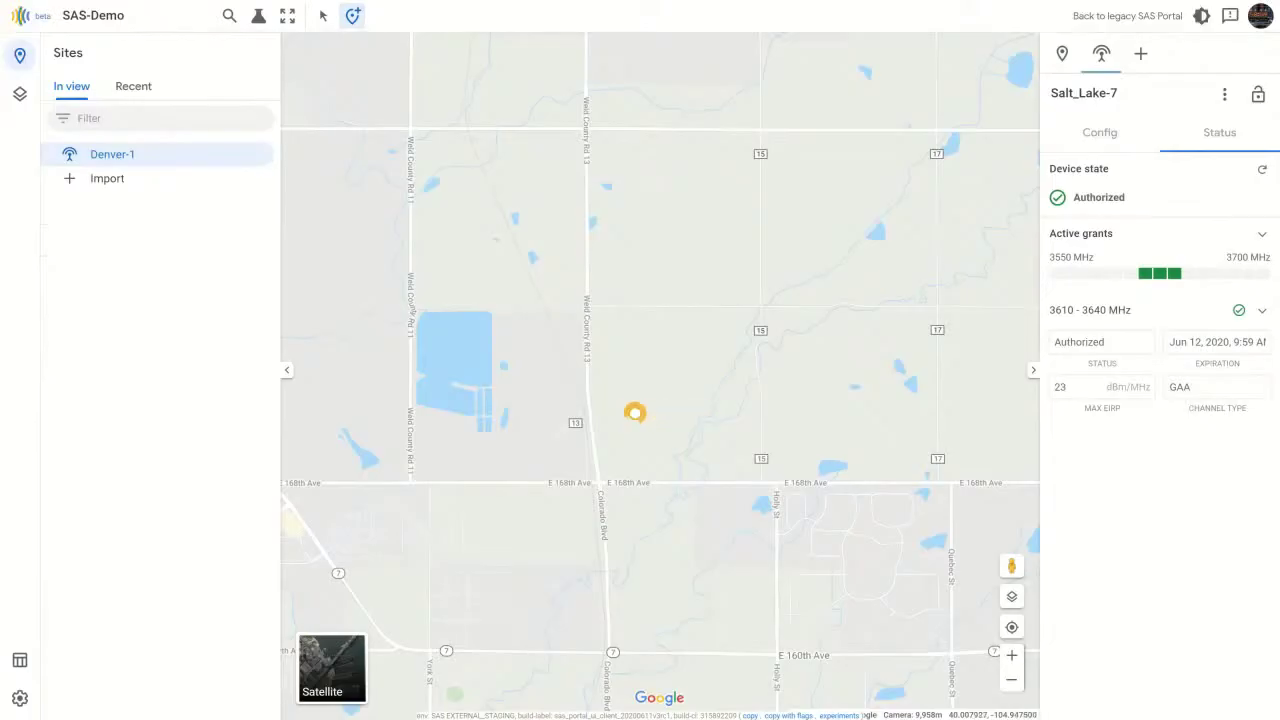
click(635, 412)
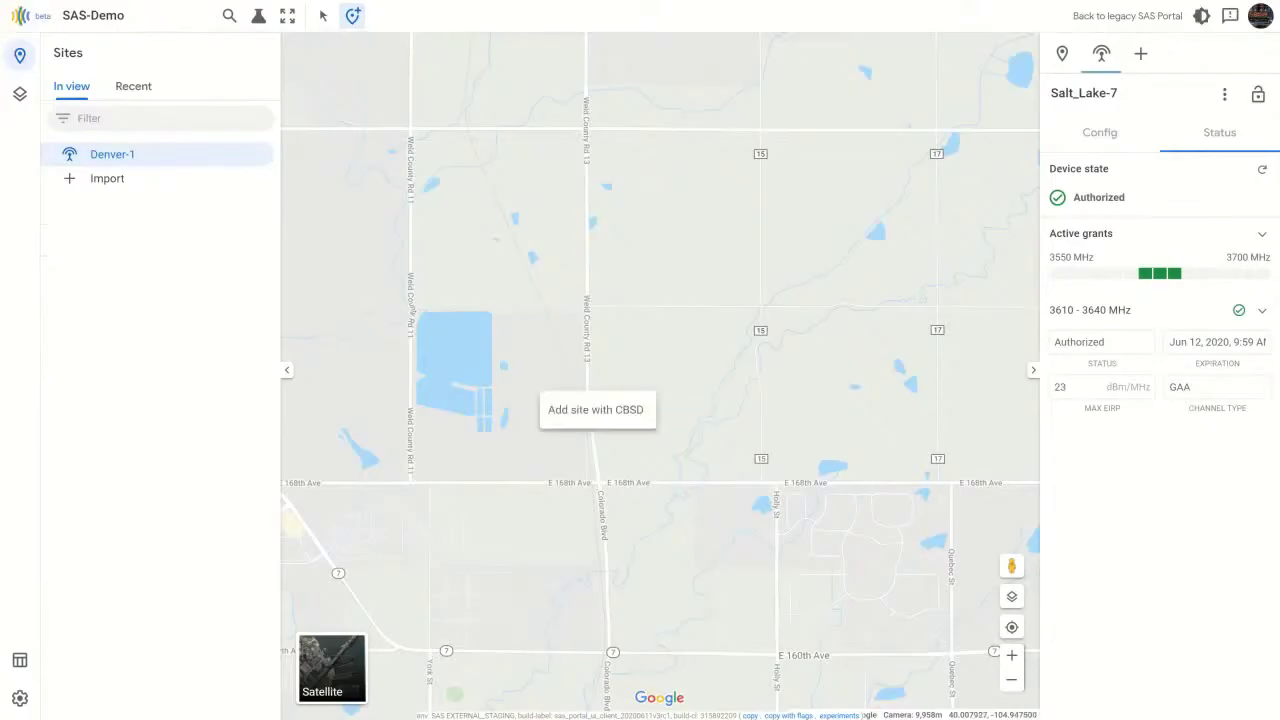
click(323, 17)
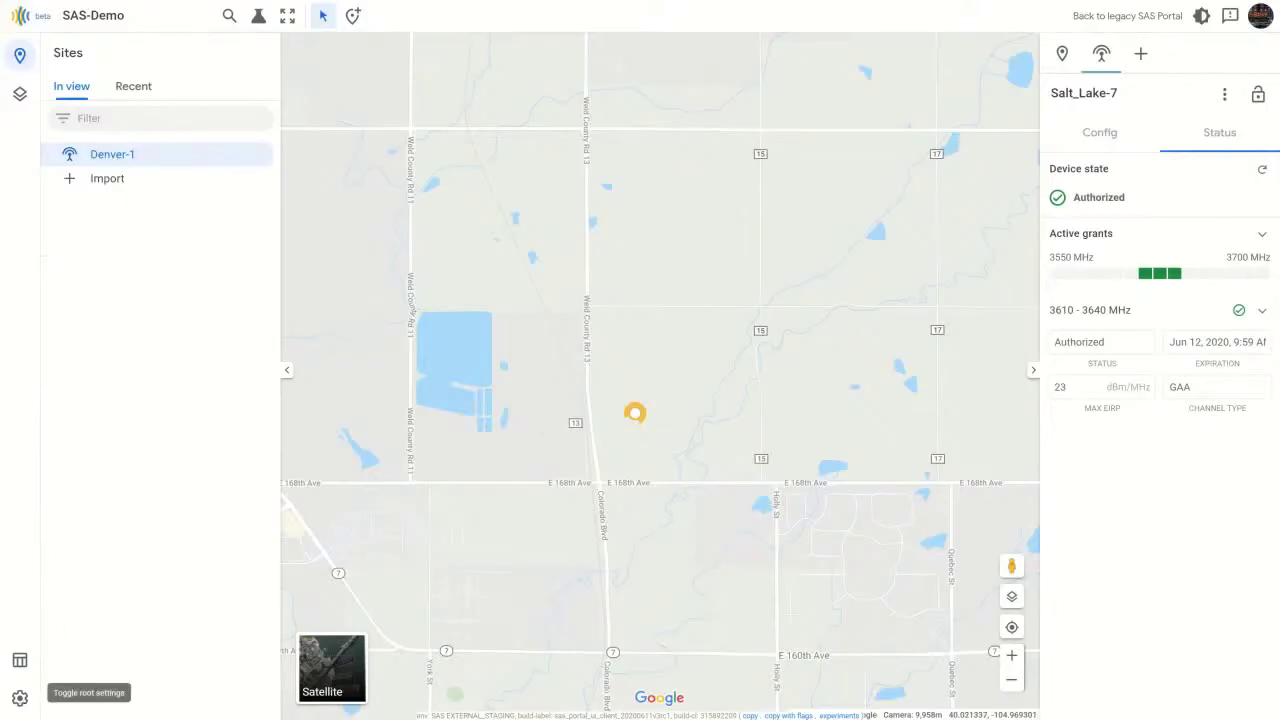
Open the SAS-Demo deployment's user management and pick Viewer as the new user's role
click(19, 698)
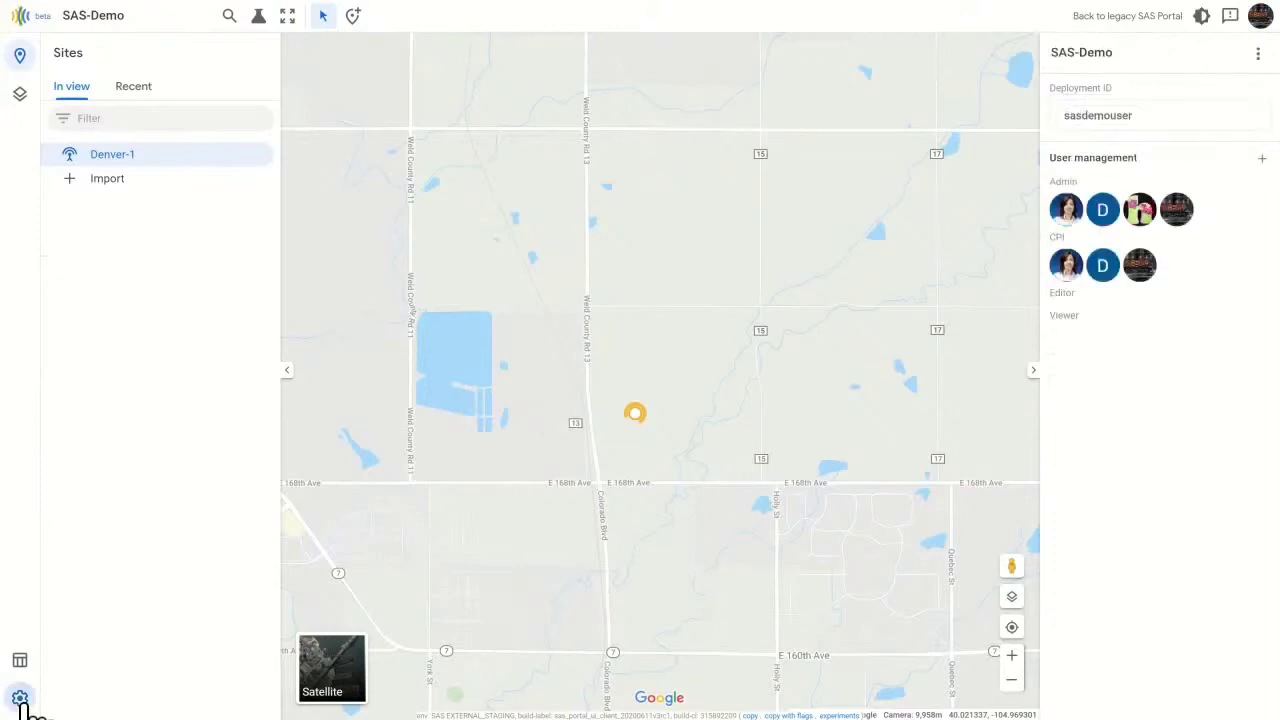
click(1261, 159)
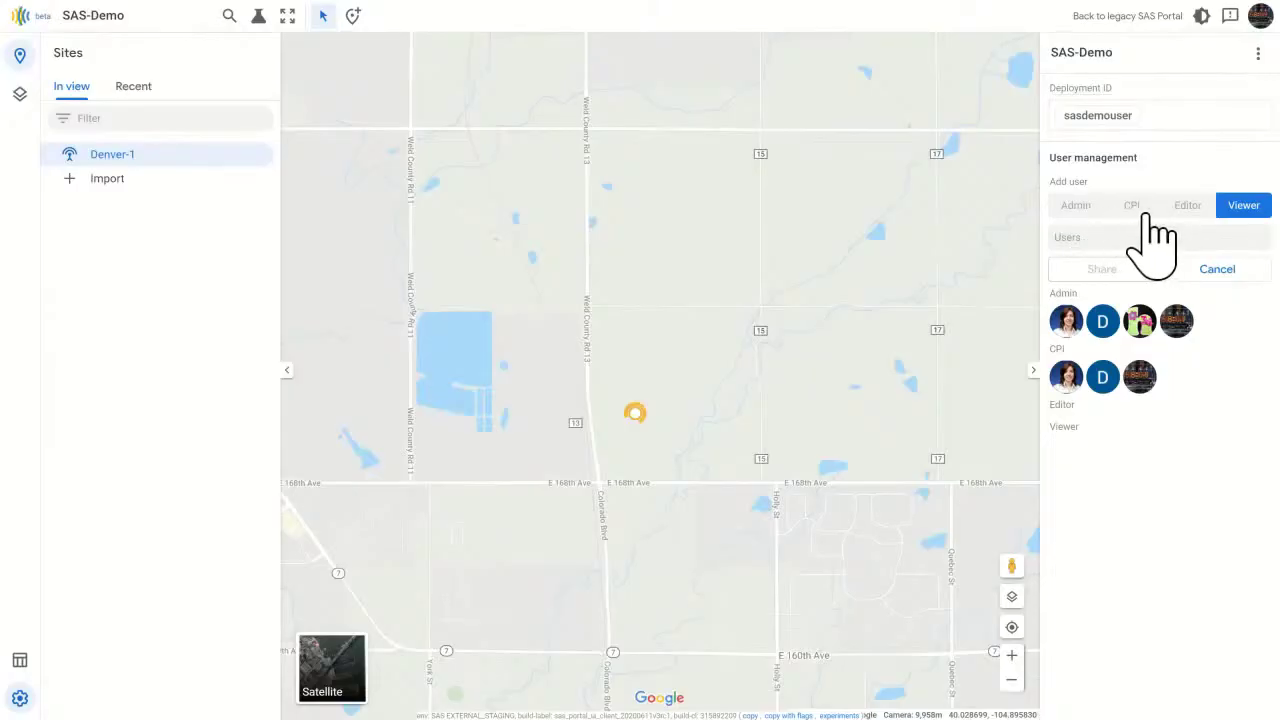
click(1243, 212)
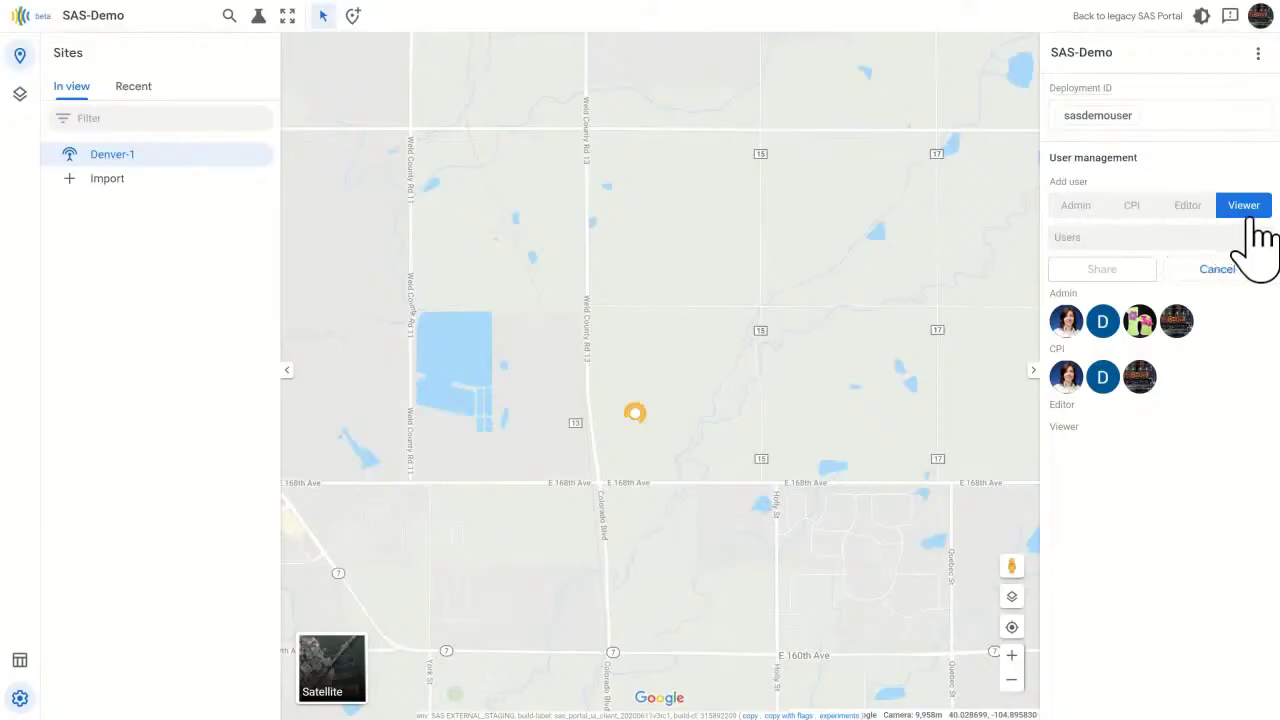
click(1077, 206)
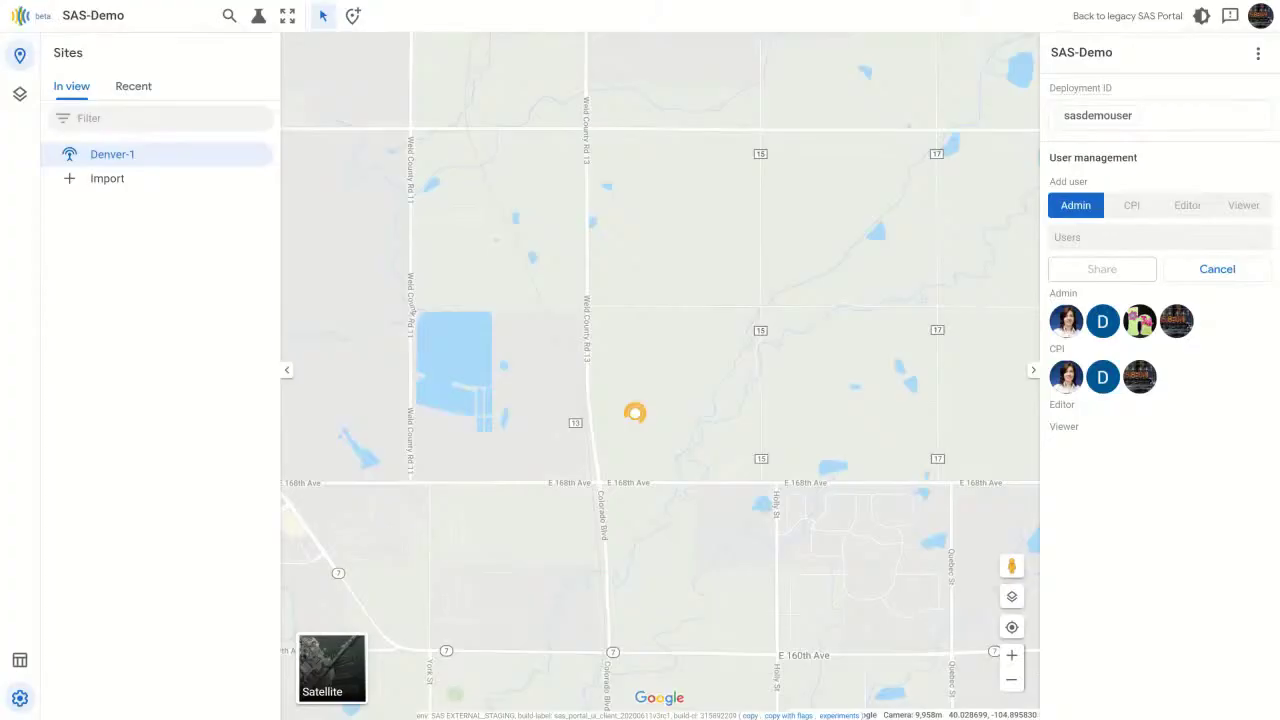
click(1133, 208)
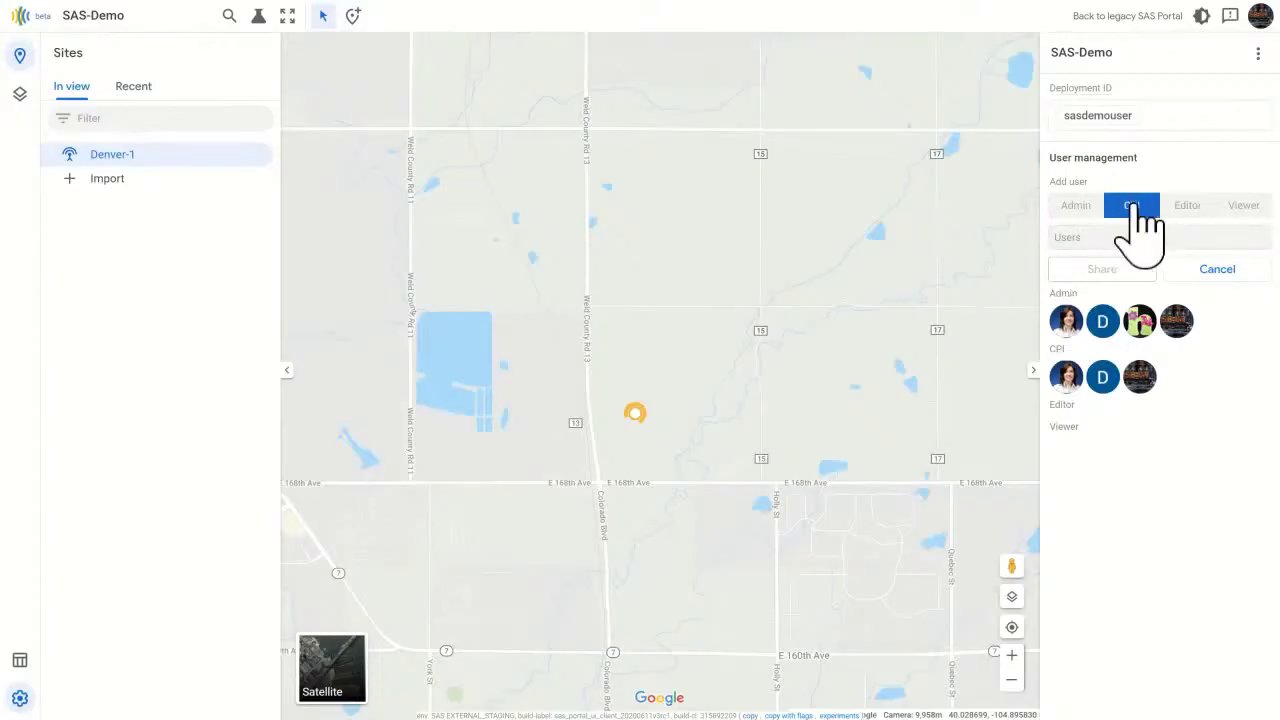
click(1188, 206)
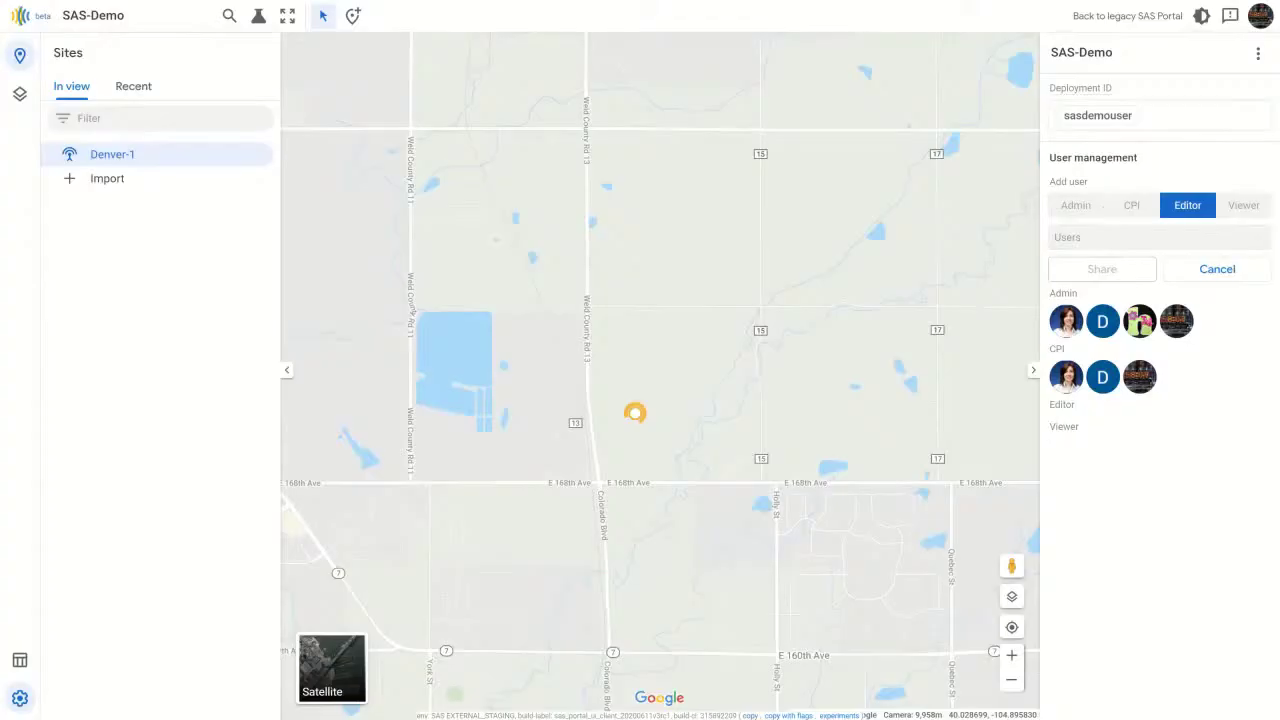
click(1246, 212)
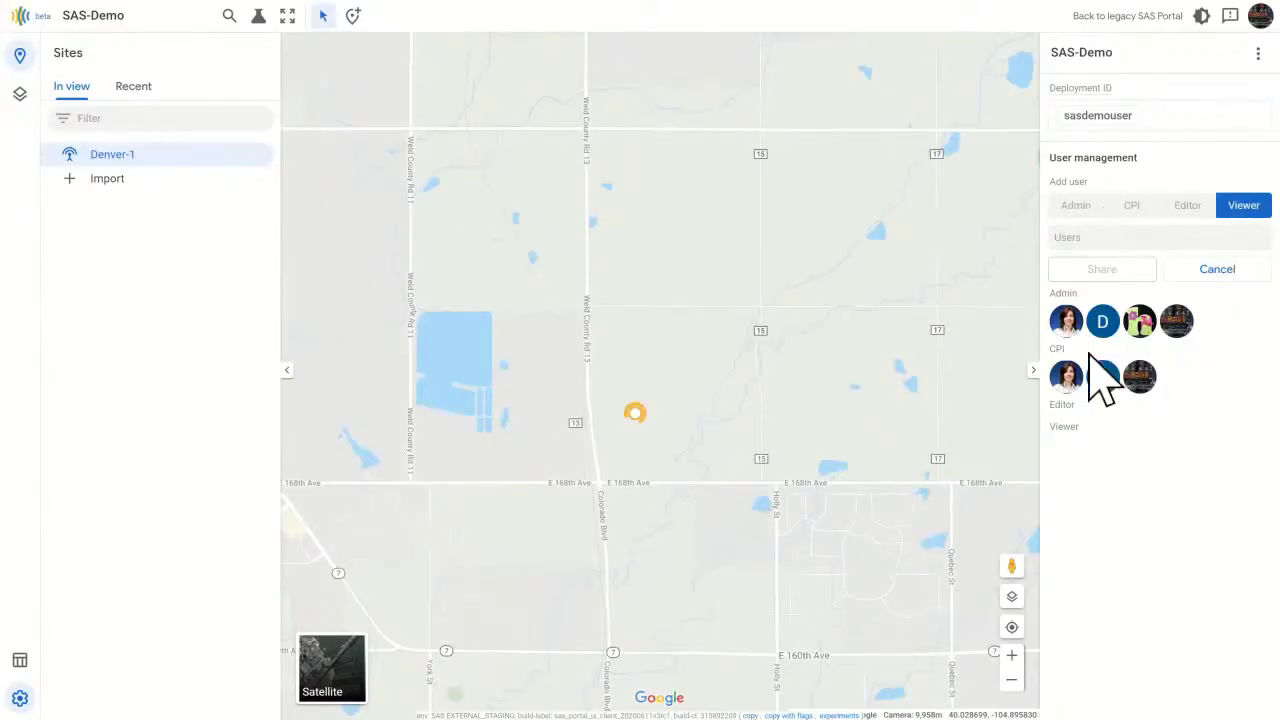
mouse_move(1055, 340)
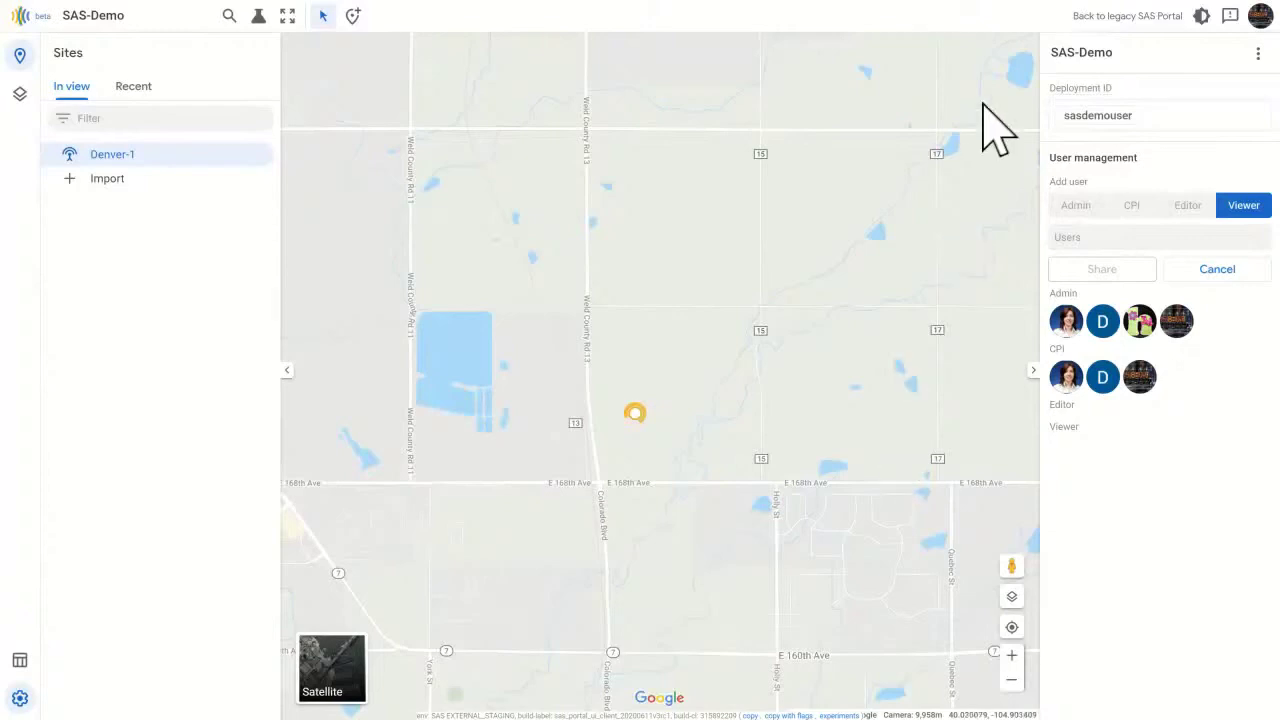
Switch the whole portal to the dark theme
scroll(677, 335, down, 3)
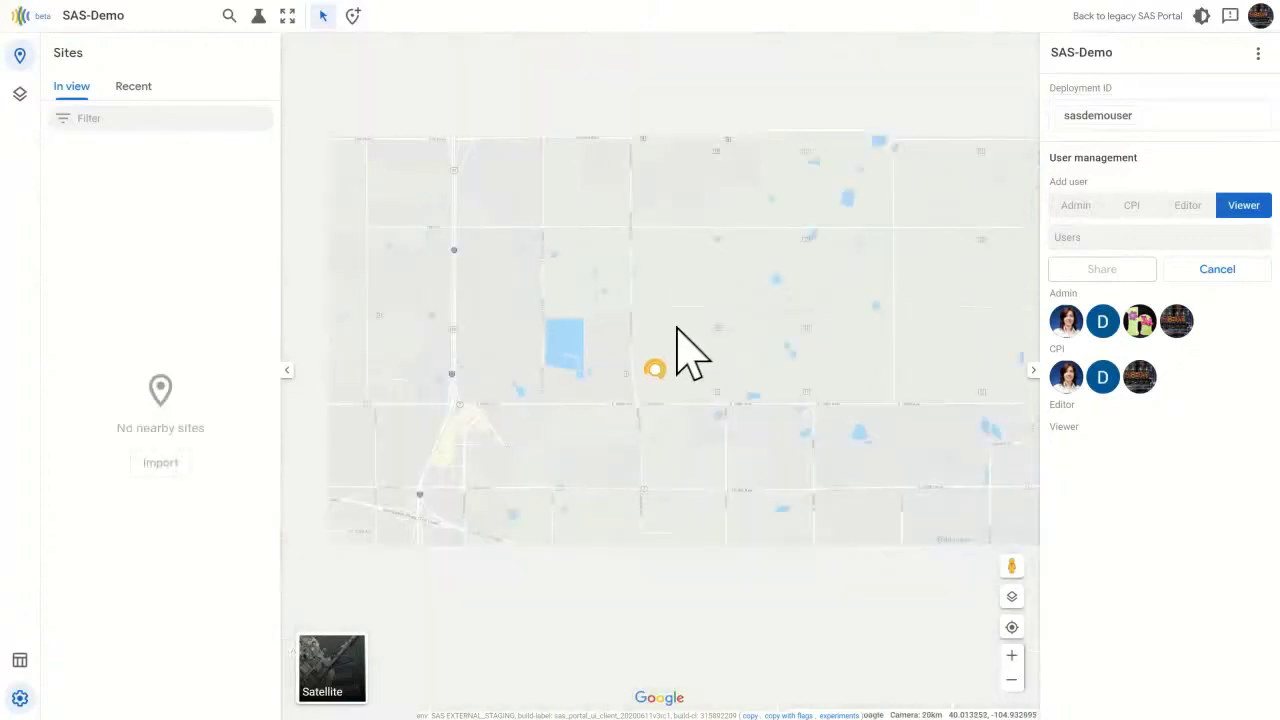
scroll(660, 325, down, 1)
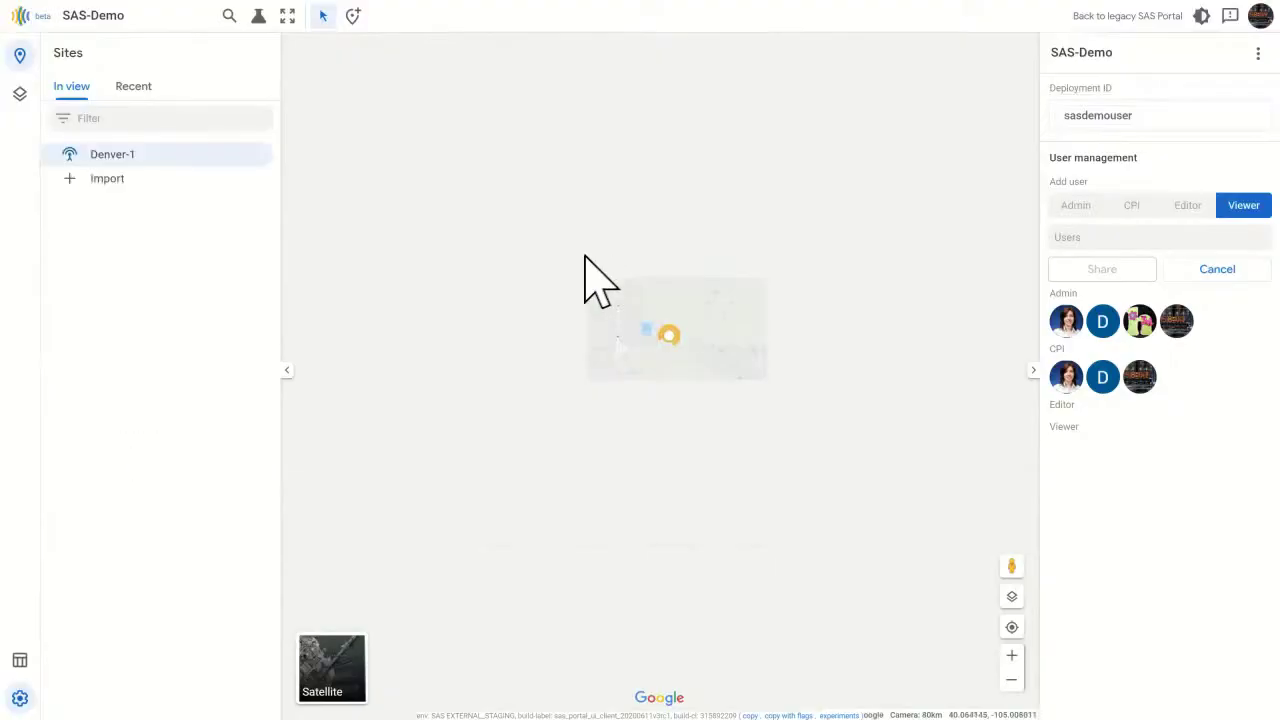
click(1203, 18)
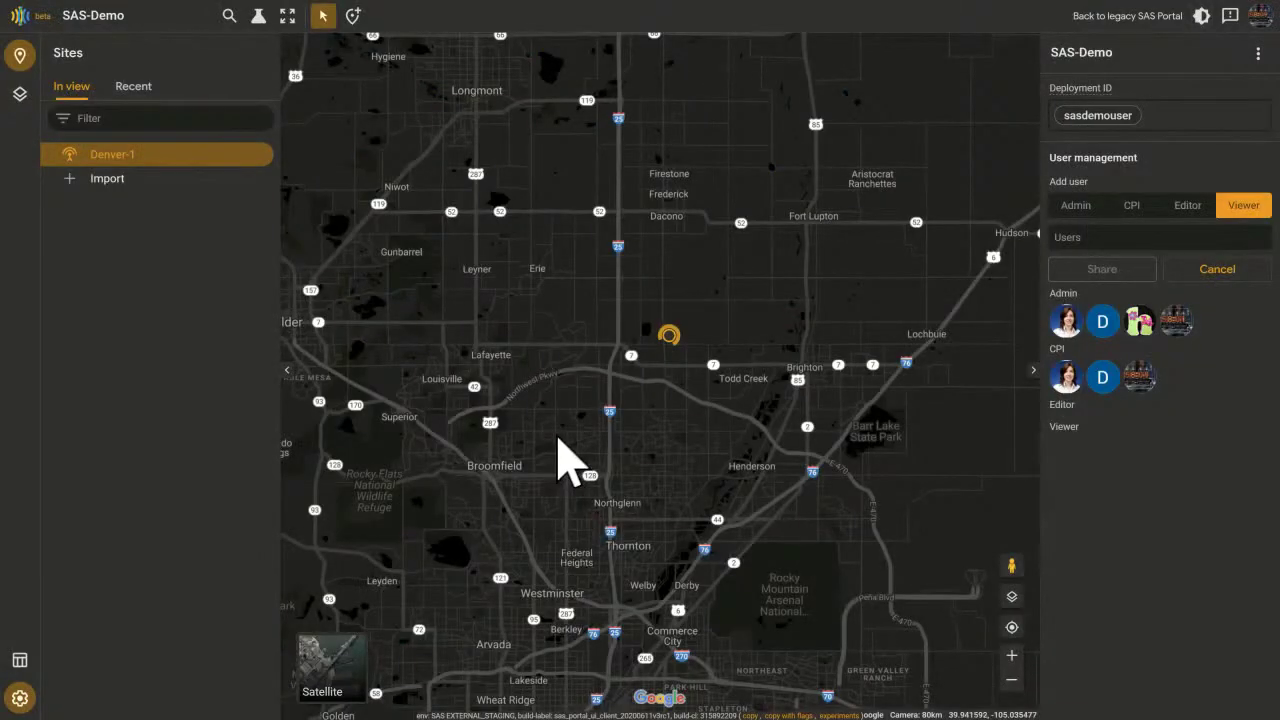
Zoom out and pan the map across the western United States to show more sites
scroll(555, 368, down, 1)
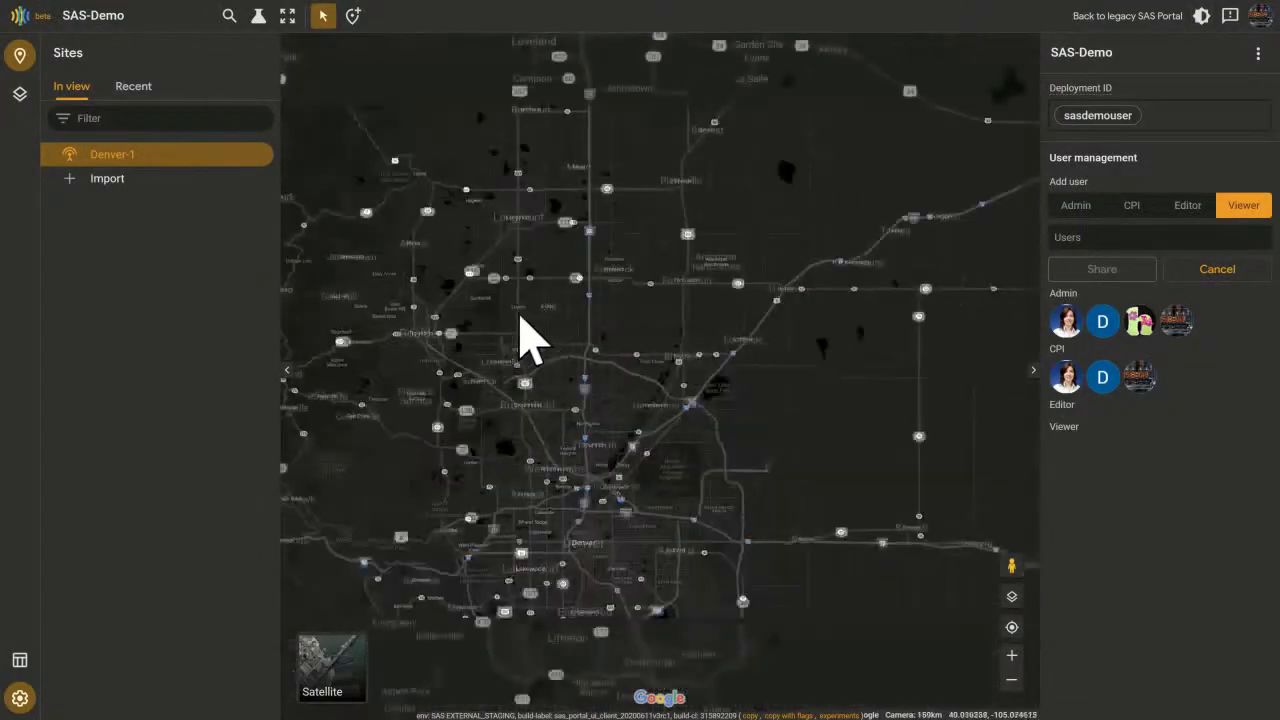
drag(649, 380, 787, 458)
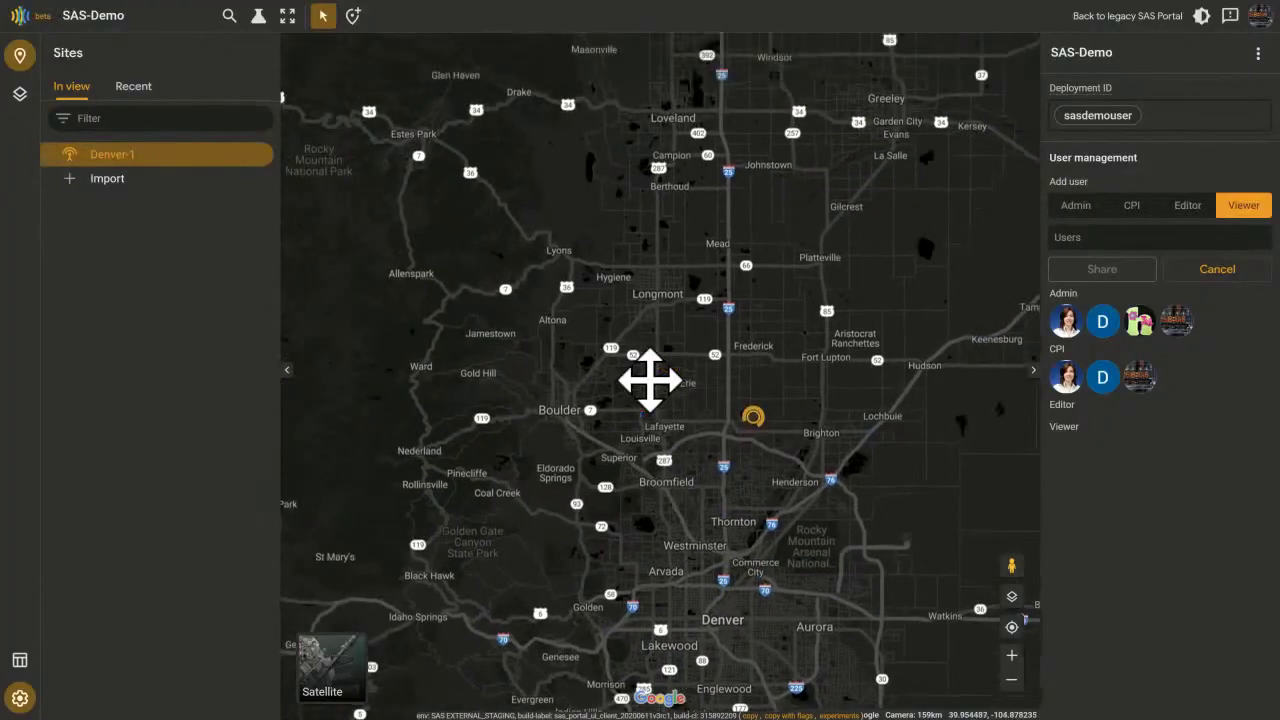
scroll(645, 385, down, 2)
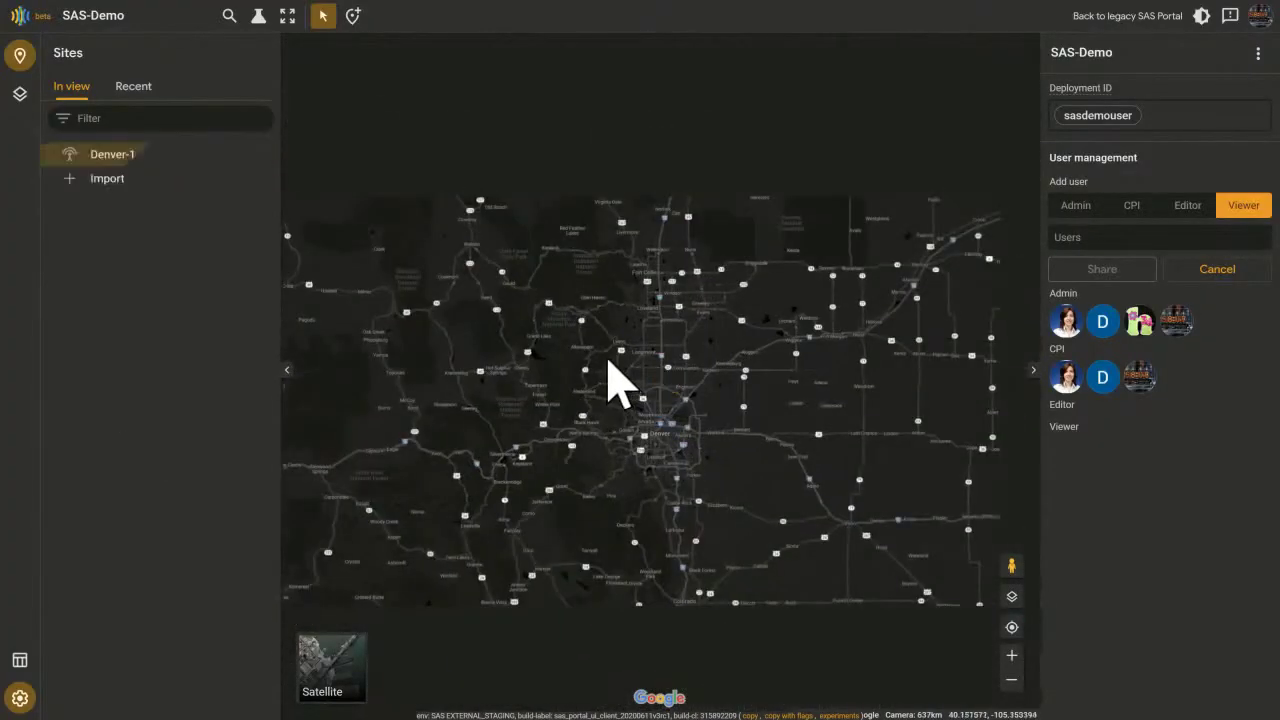
scroll(562, 325, down, 1)
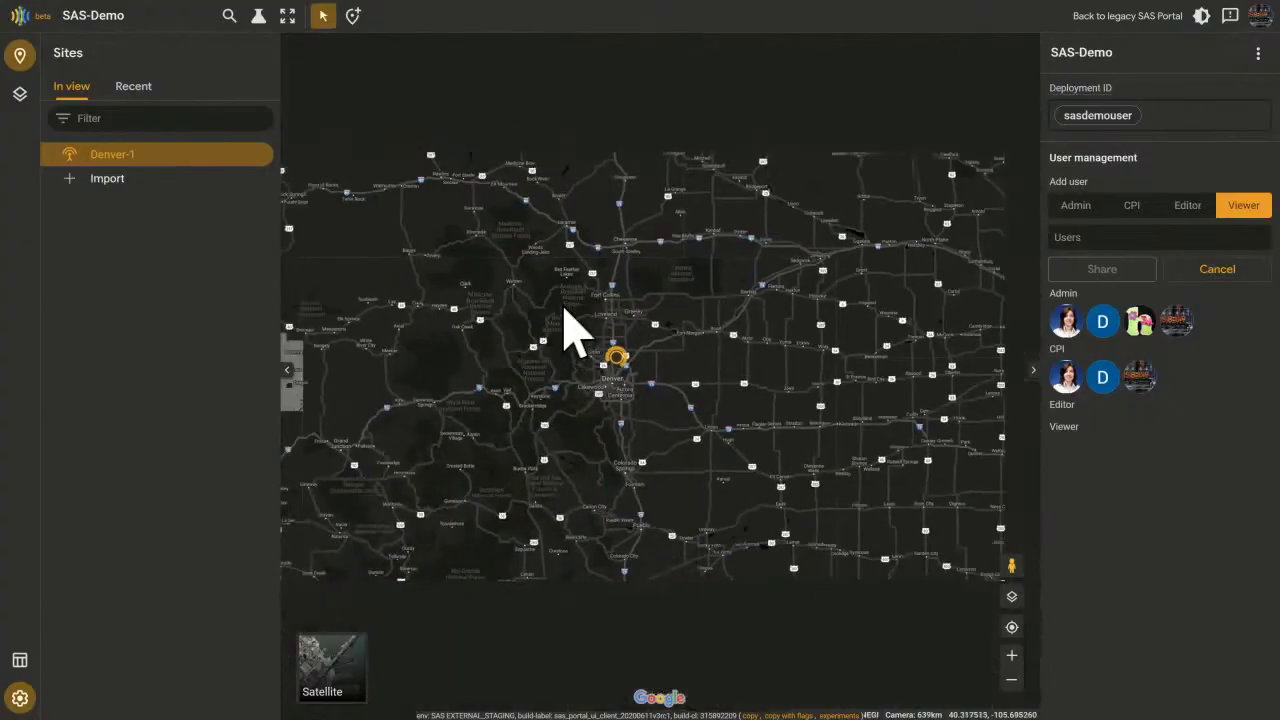
scroll(566, 313, down, 2)
drag(563, 280, 757, 283)
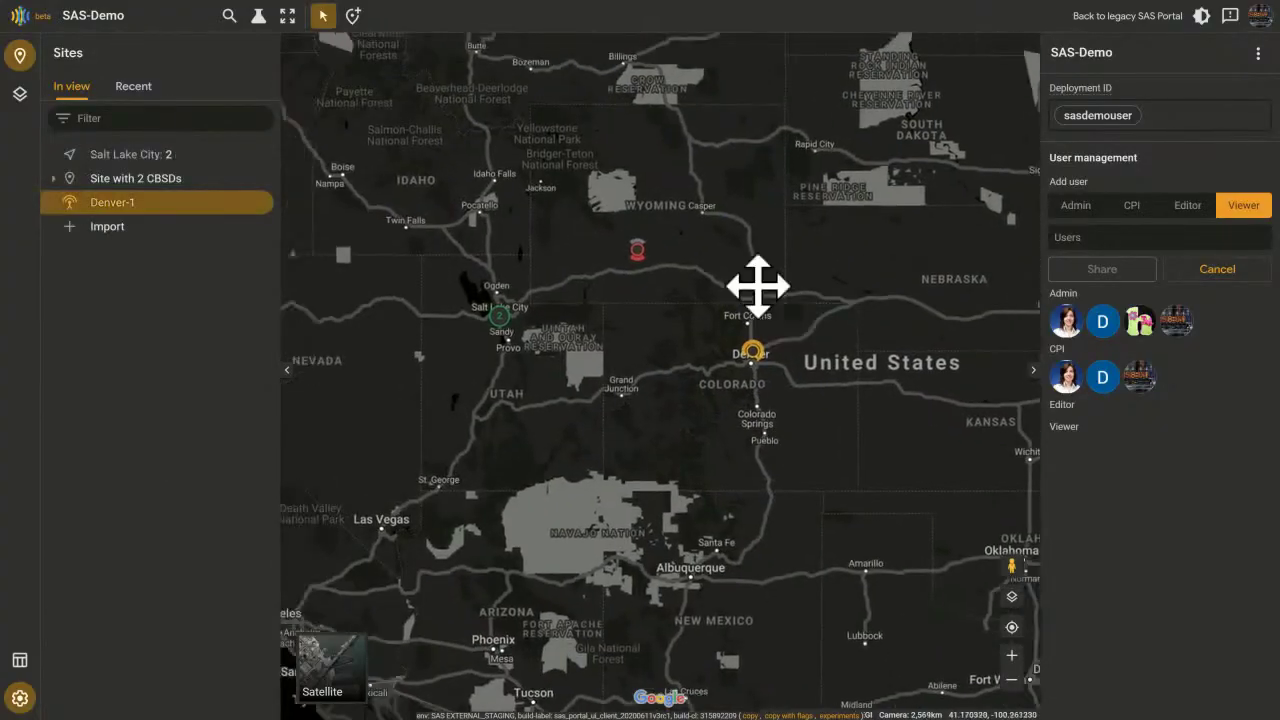
Switch back to the light theme and open Help to see popular articles and contact options
click(1203, 18)
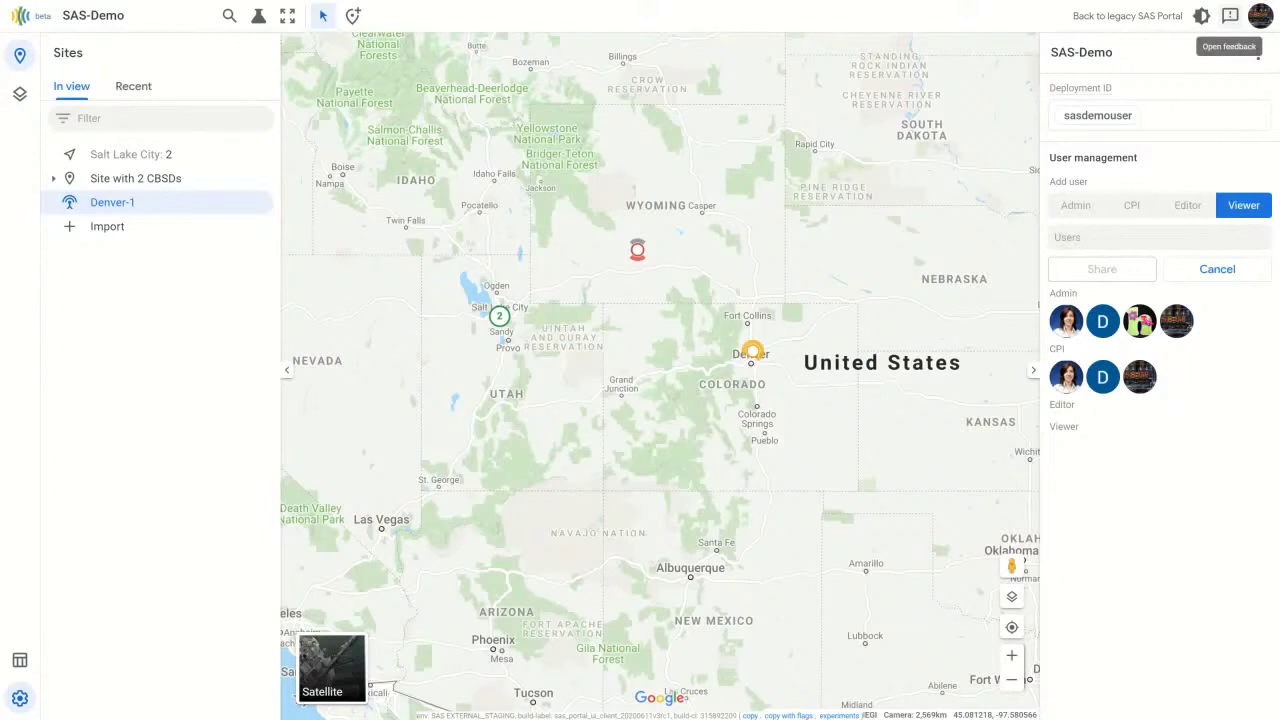
click(1230, 18)
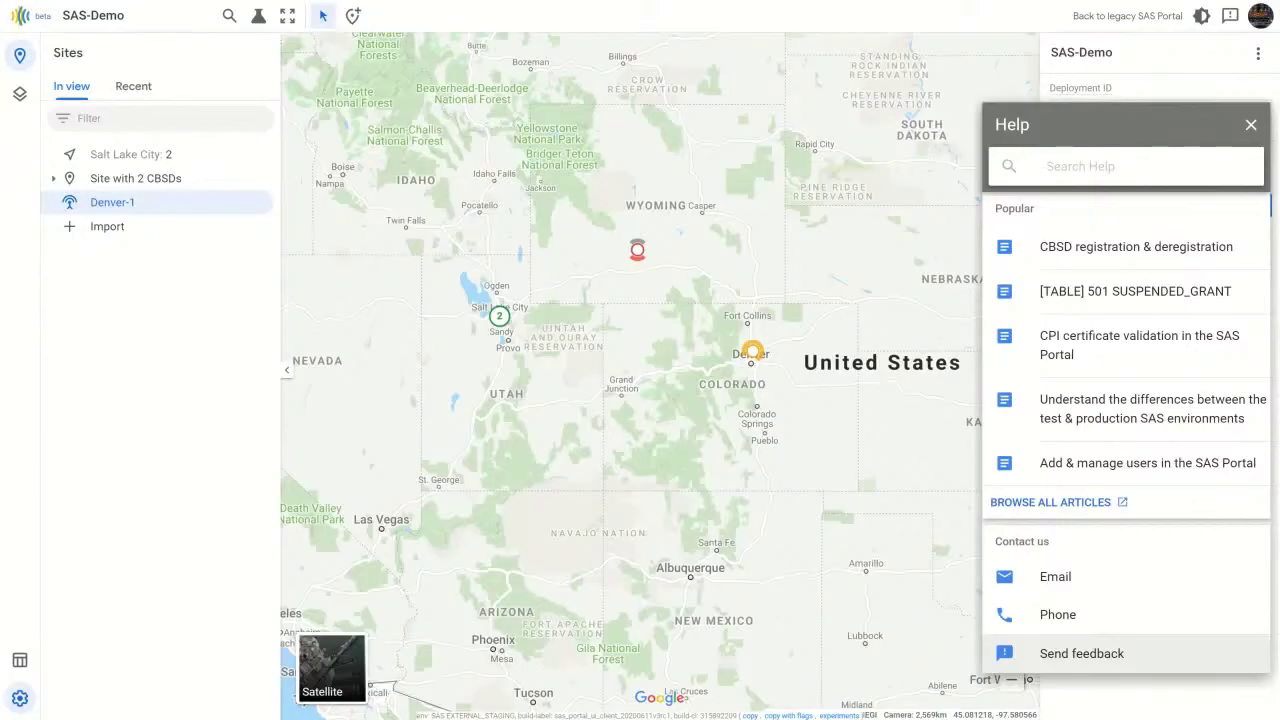
click(1017, 660)
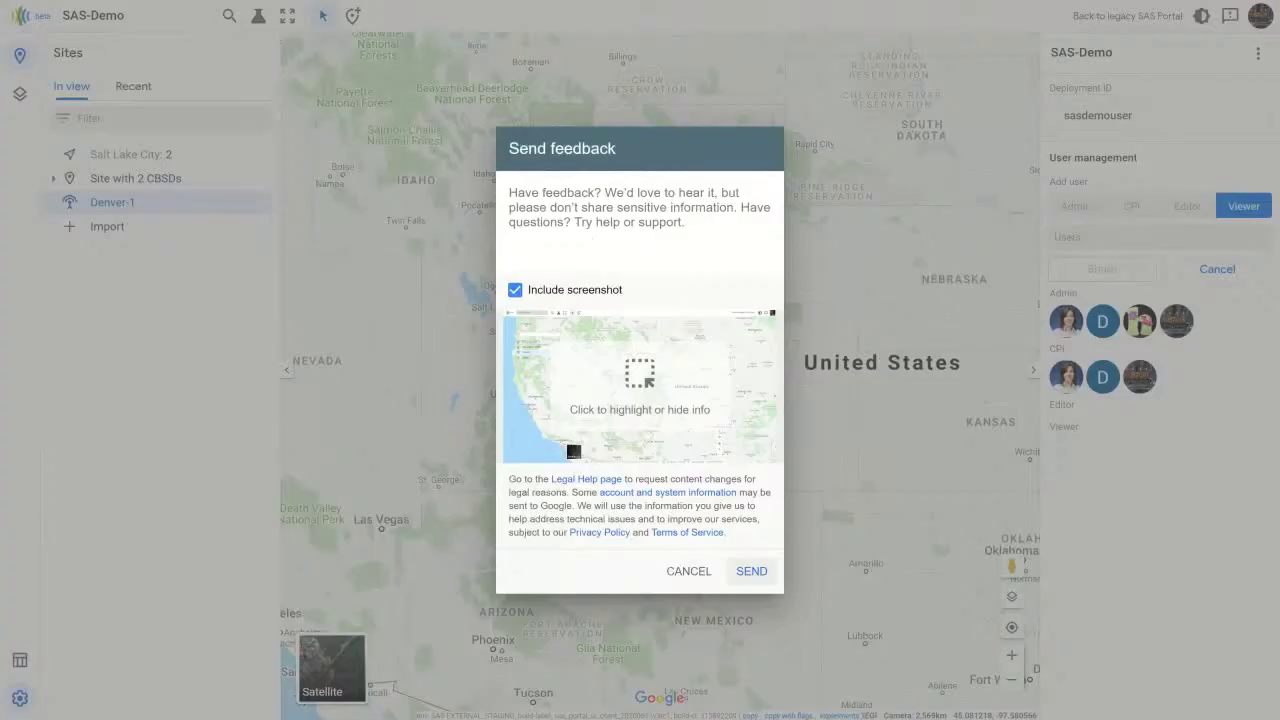
click(690, 571)
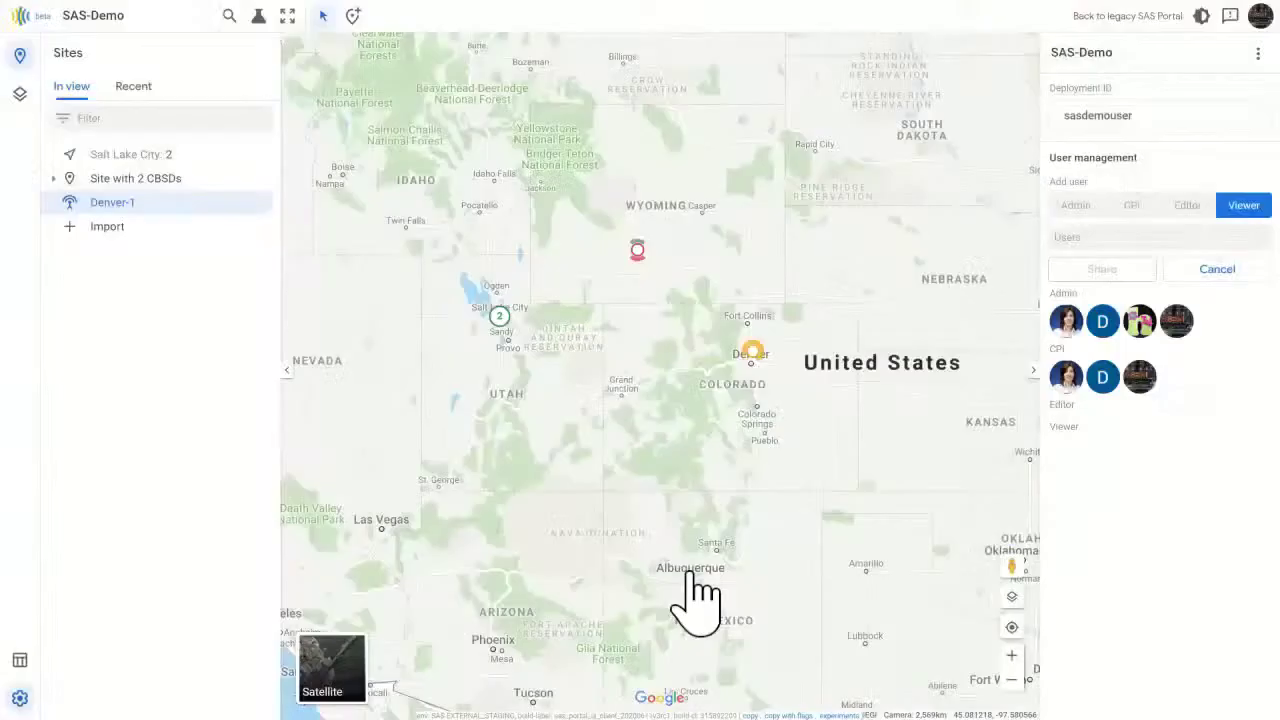
click(1232, 18)
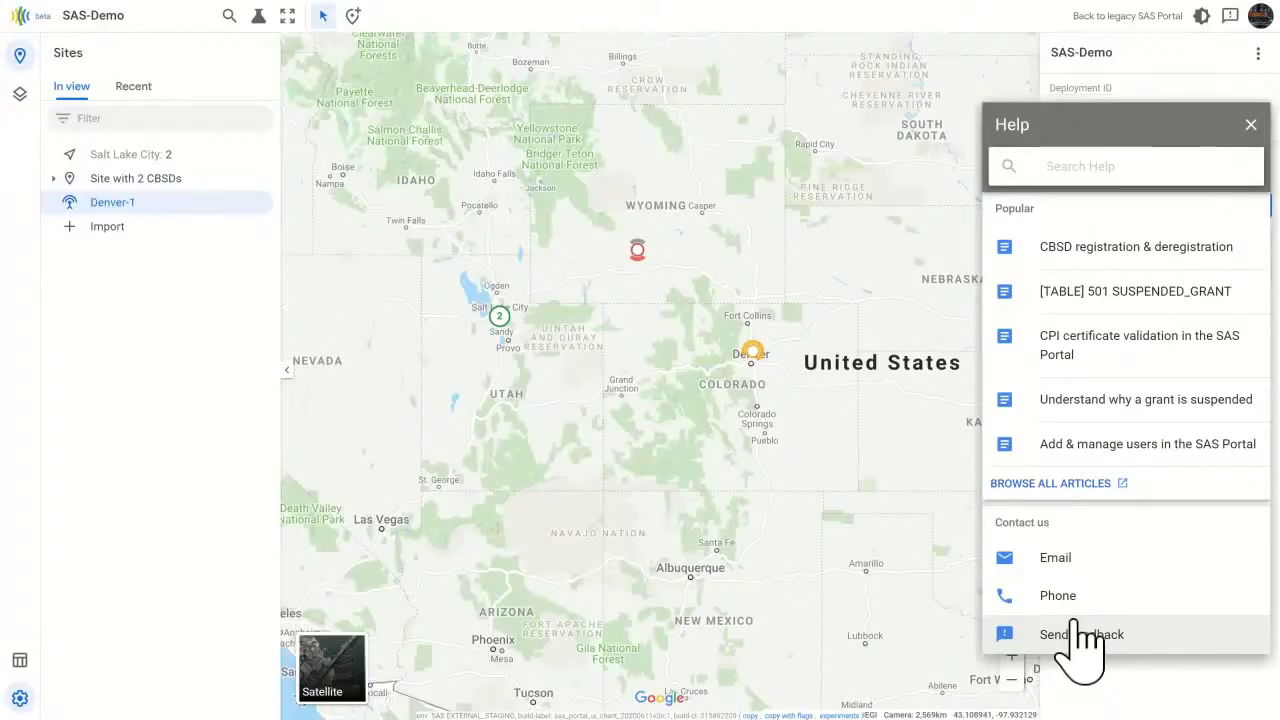
Close the Help panel to return to the SAS-Demo user management panel
click(1250, 125)
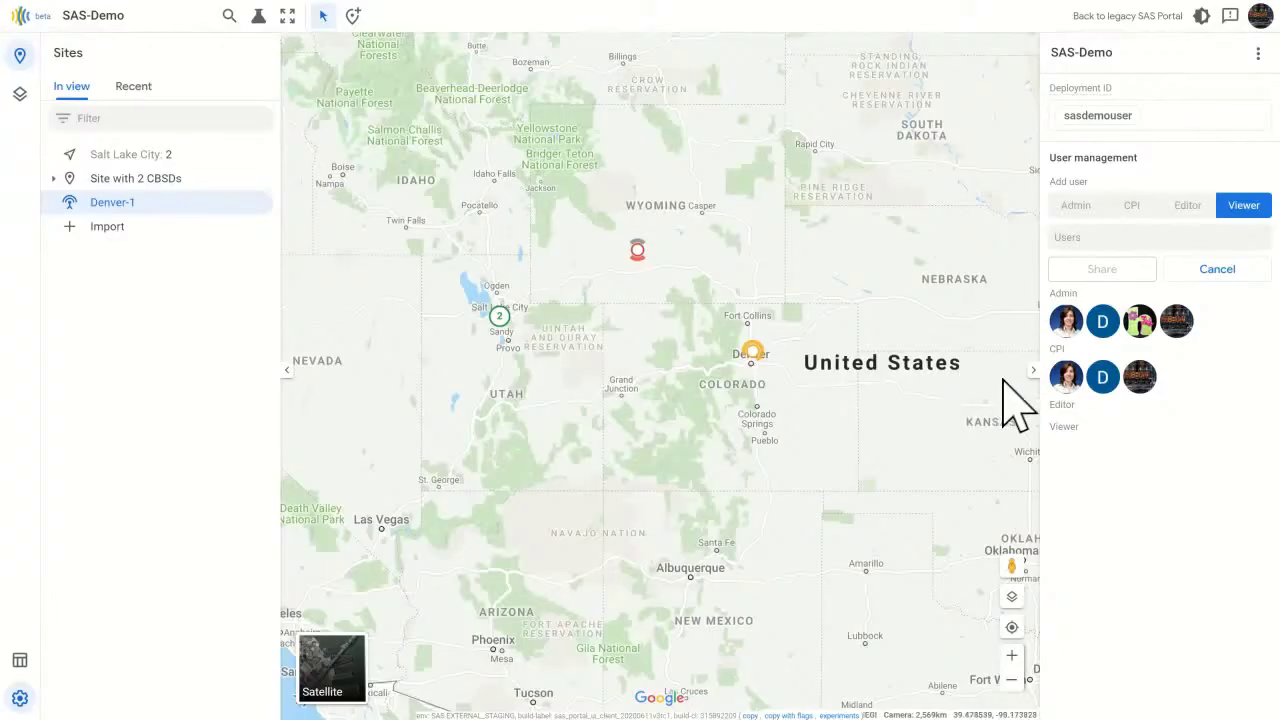
mouse_move(1048, 384)
Close the user management panel, collapse and reopen the Sites list, and zoom into Utah and Colorado
click(1035, 372)
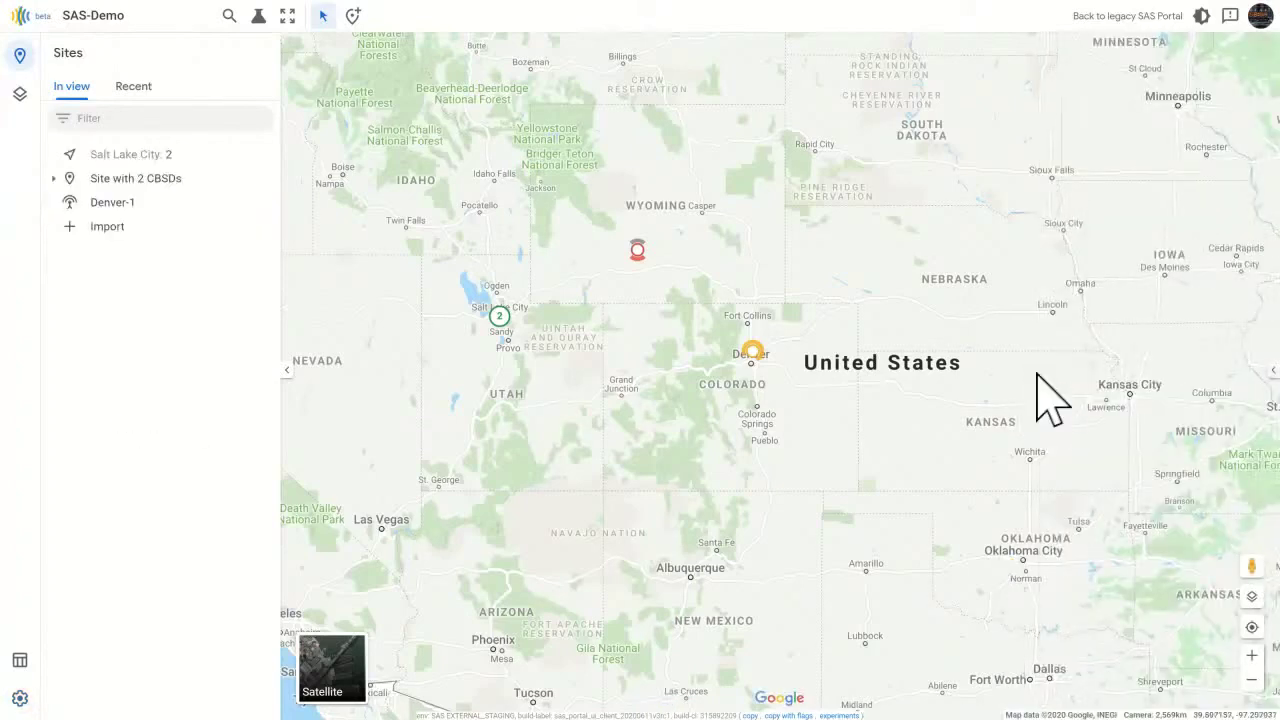
click(286, 371)
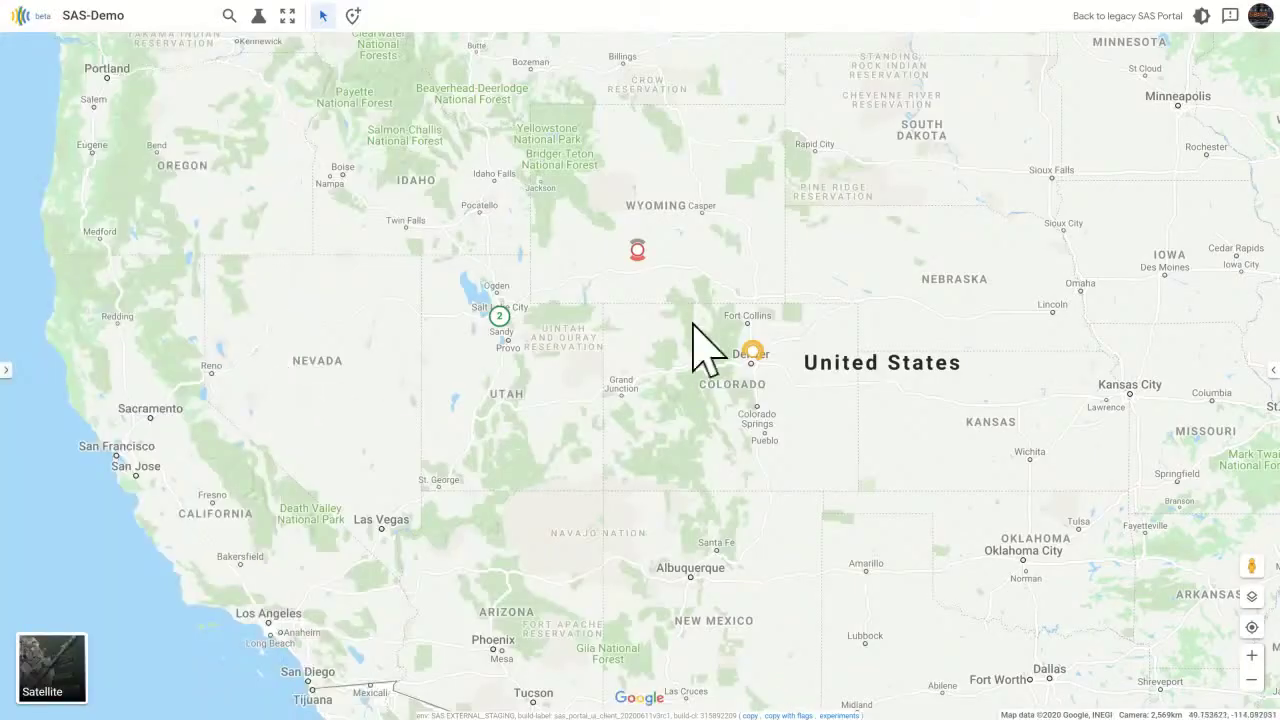
scroll(662, 292, up, 1)
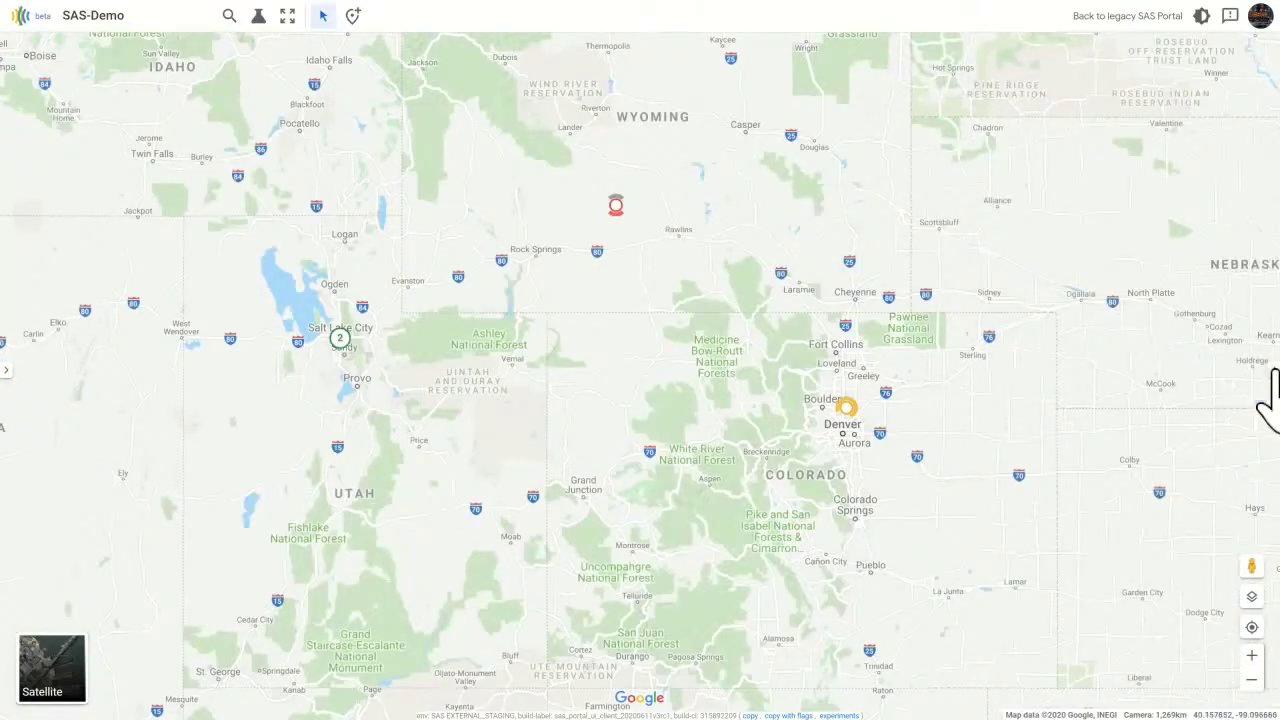
click(8, 385)
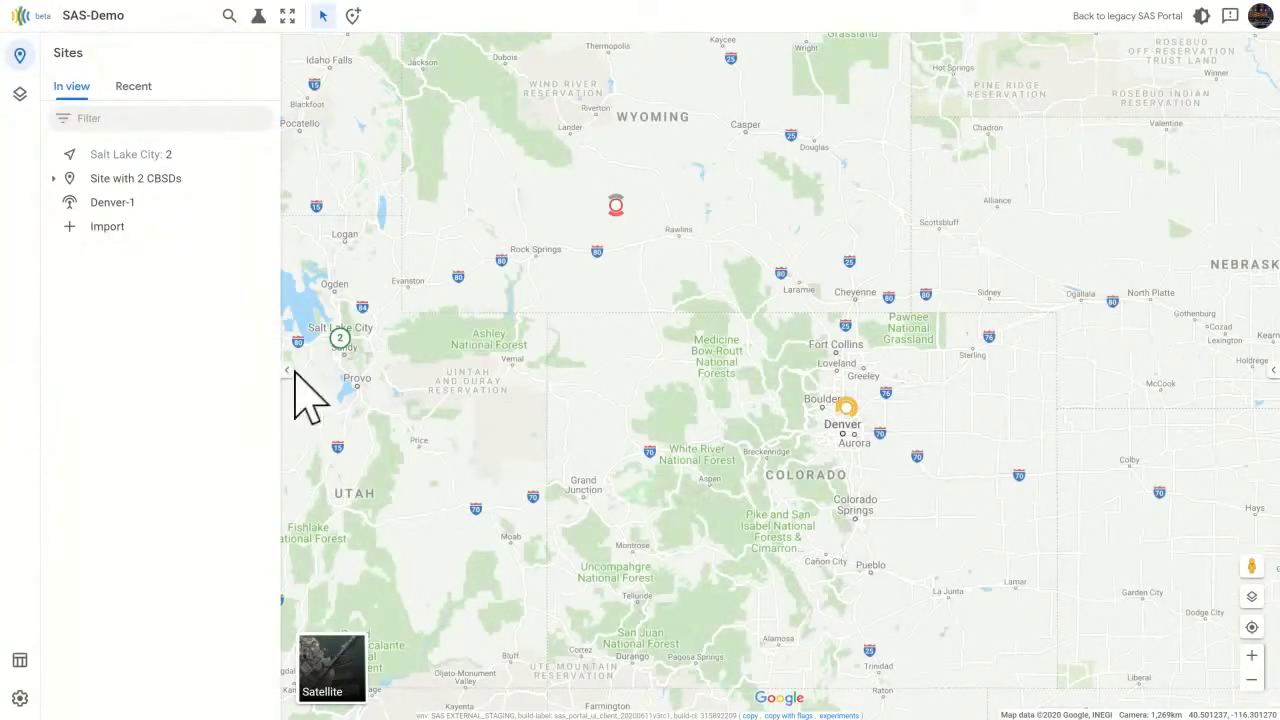
Switch from the map to the device table listing six devices with status and grants
mouse_move(684, 340)
mouse_down()
mouse_move(811, 350)
mouse_move(790, 365)
mouse_up()
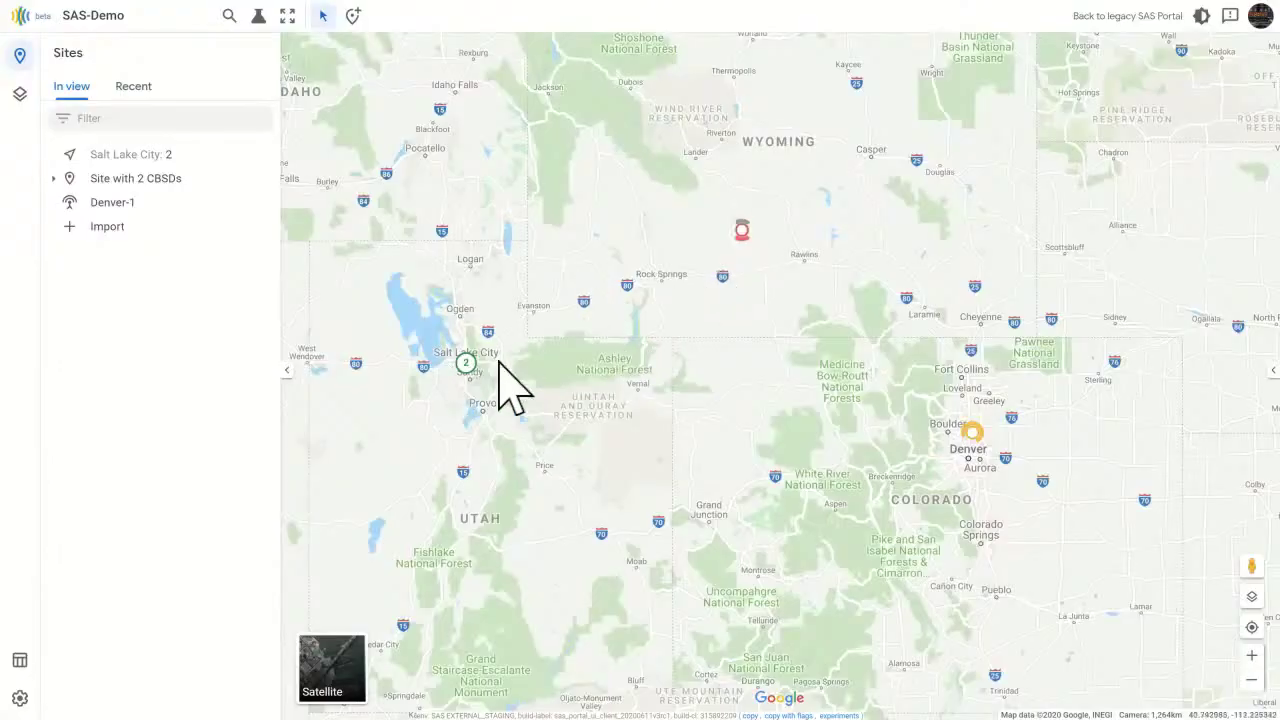
scroll(476, 374, down, 1)
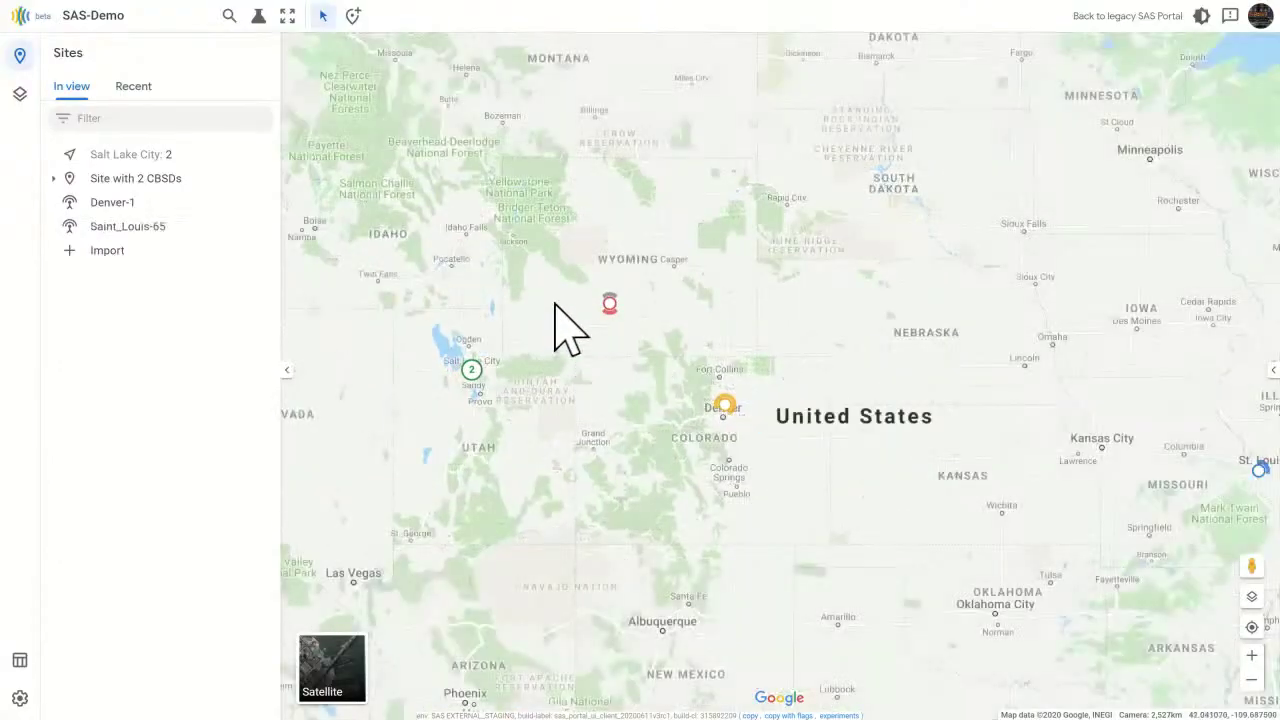
drag(556, 305, 745, 305)
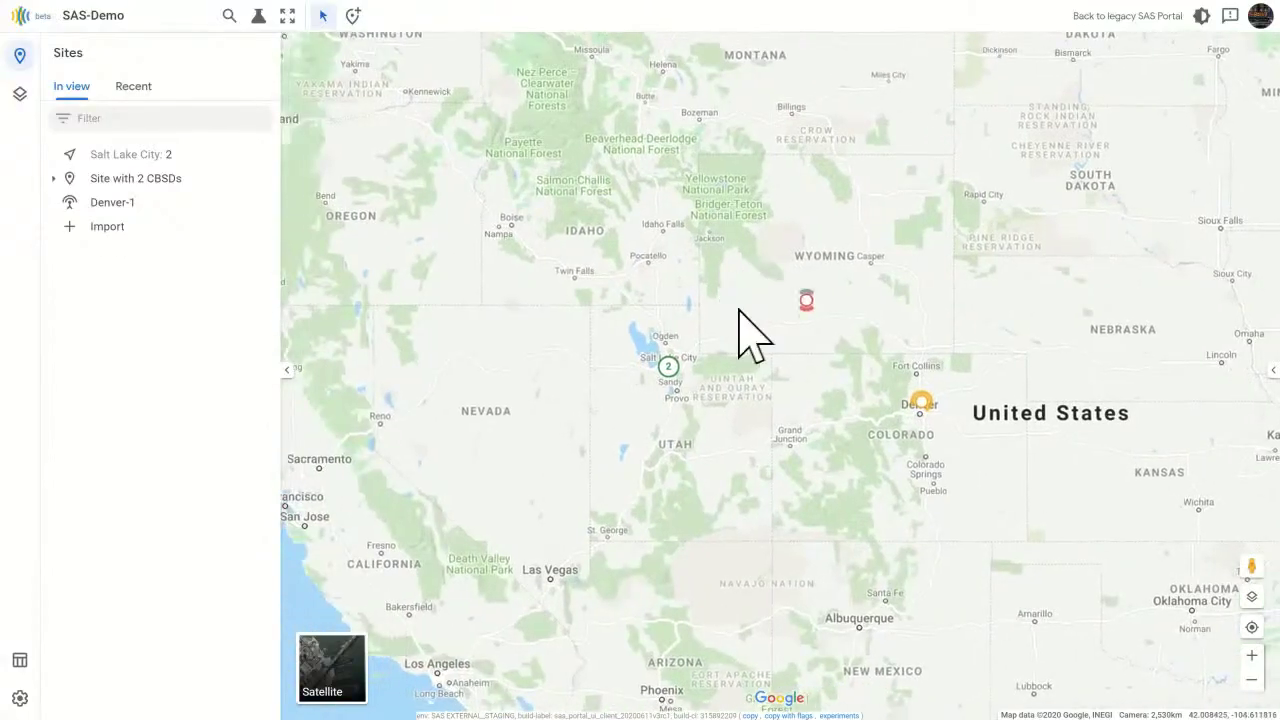
scroll(740, 312, up, 1)
drag(789, 386, 755, 397)
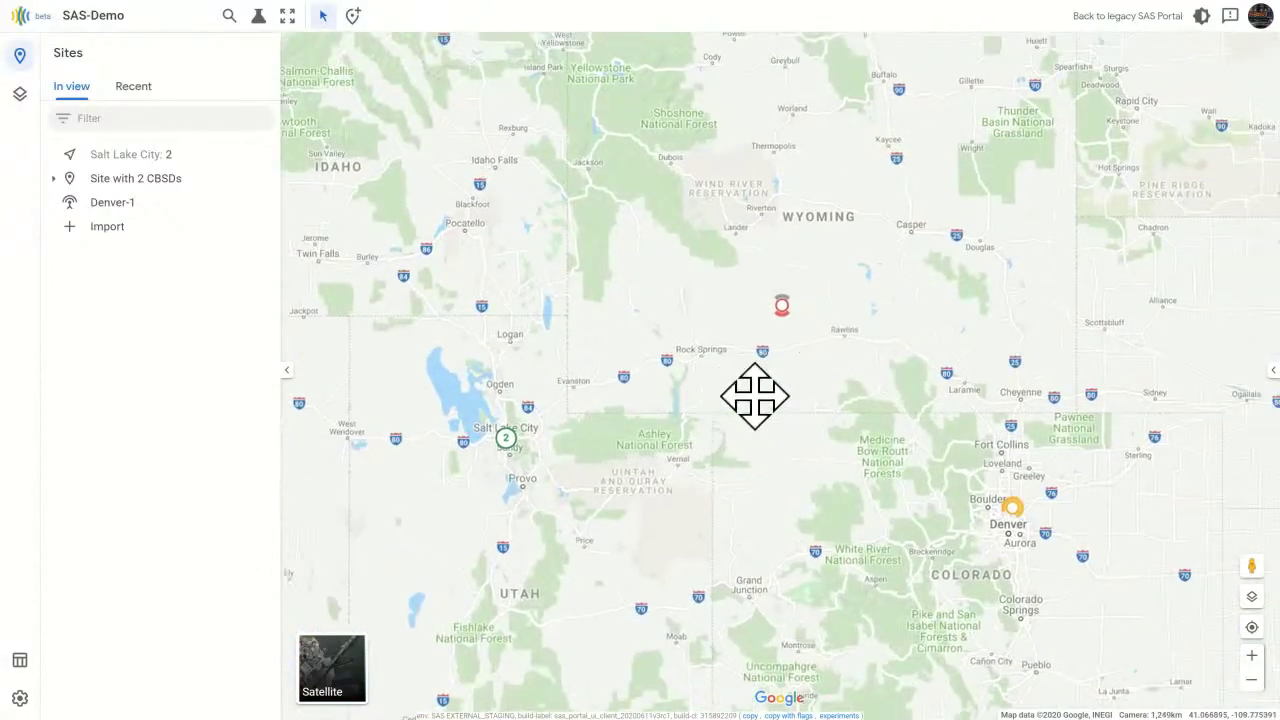
click(20, 661)
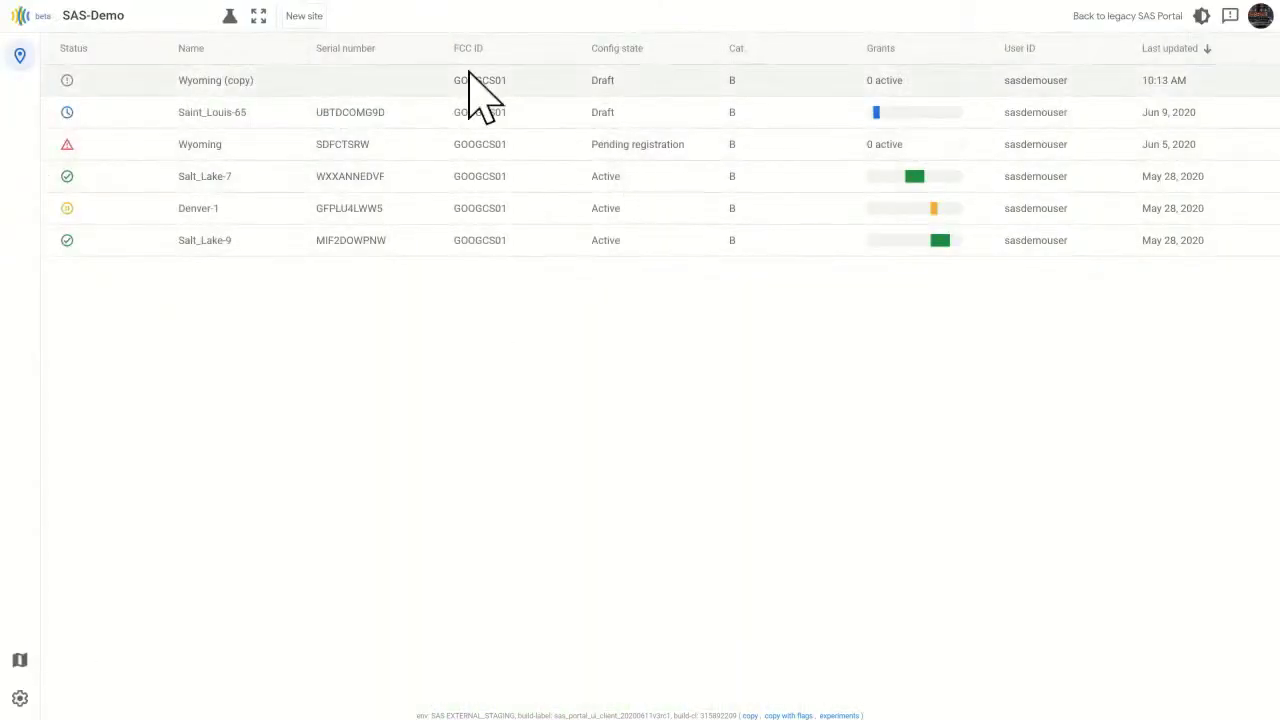